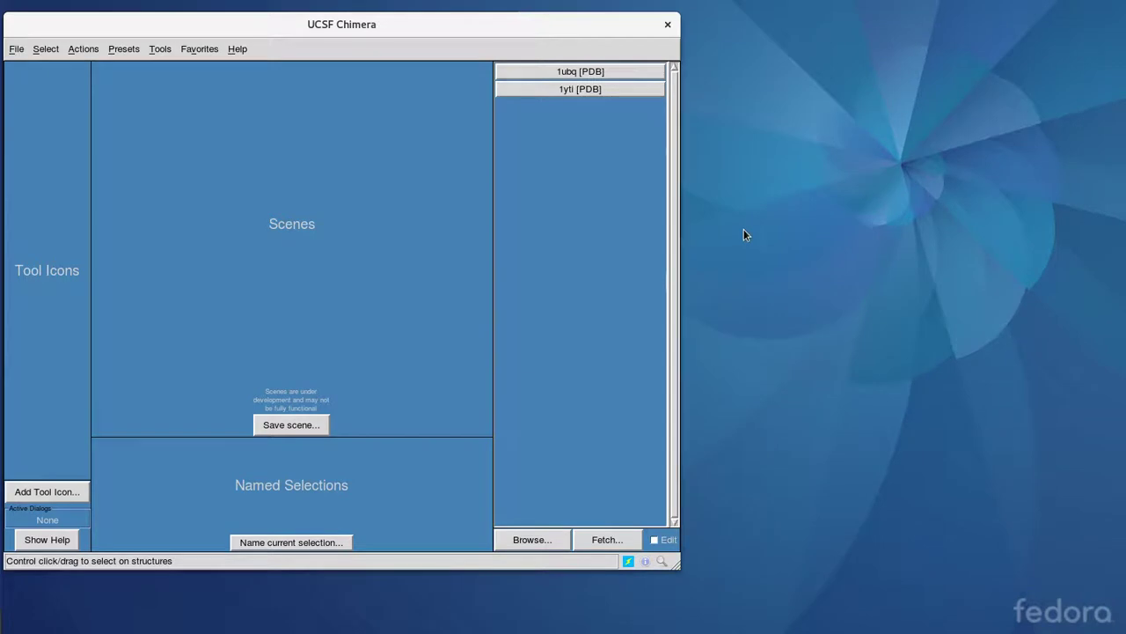
Open the recent 1ubq structure and hide its ribbon
left_click(583, 73)
left_click_drag(226, 247, 316, 264)
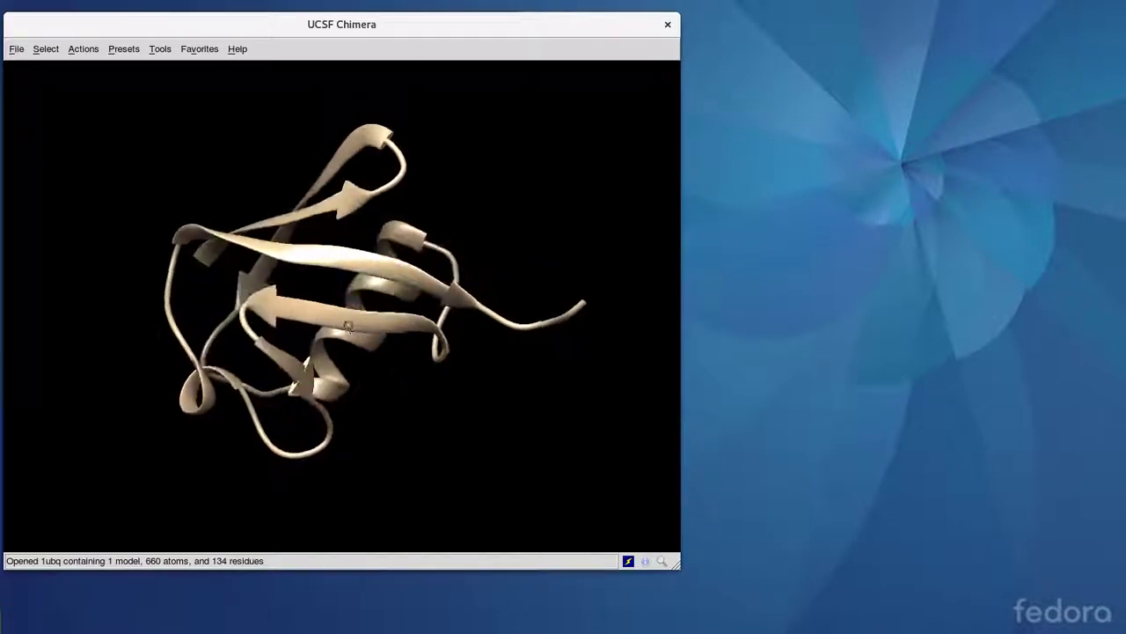
left_click(82, 50)
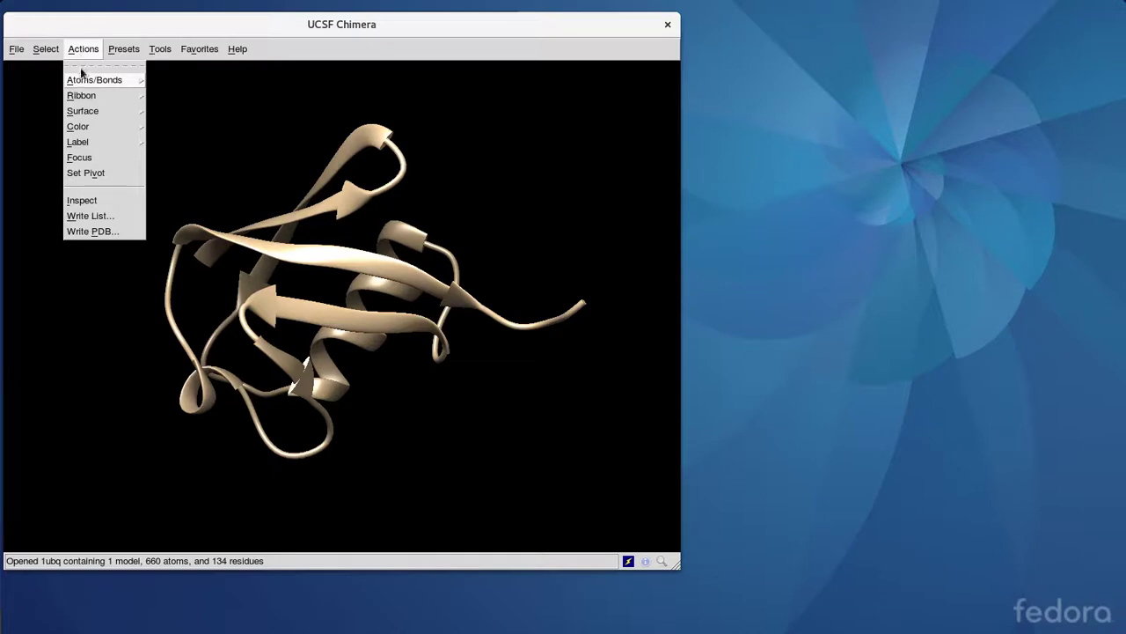
mouse_move(85, 97)
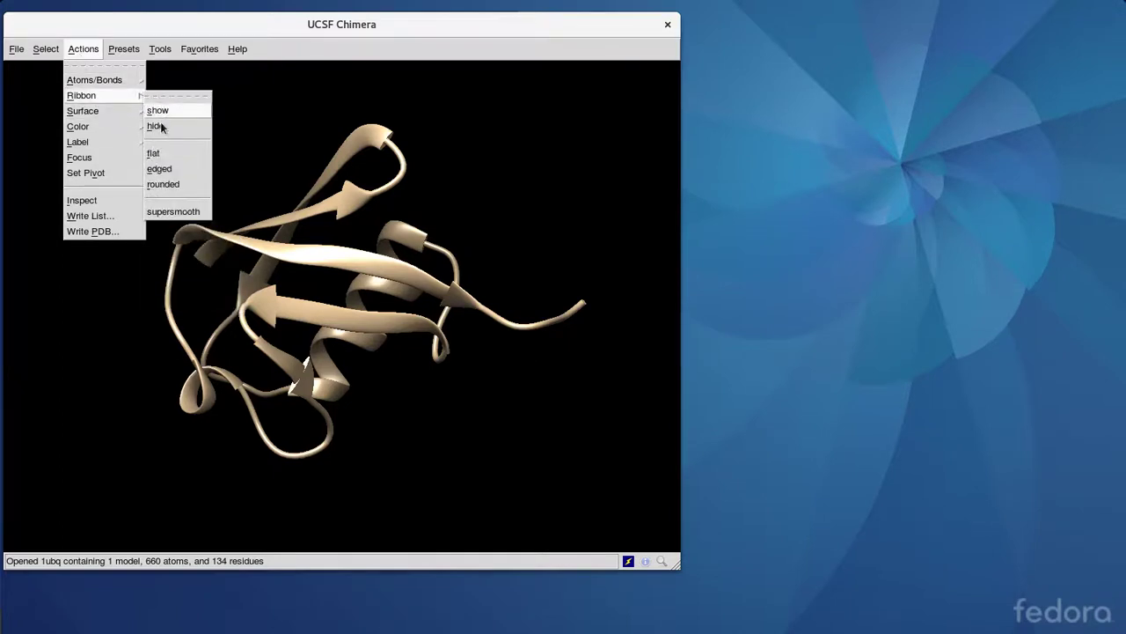
left_click(161, 127)
Show only the atoms and bonds of the 1ubq structure
left_click(84, 50)
mouse_move(92, 83)
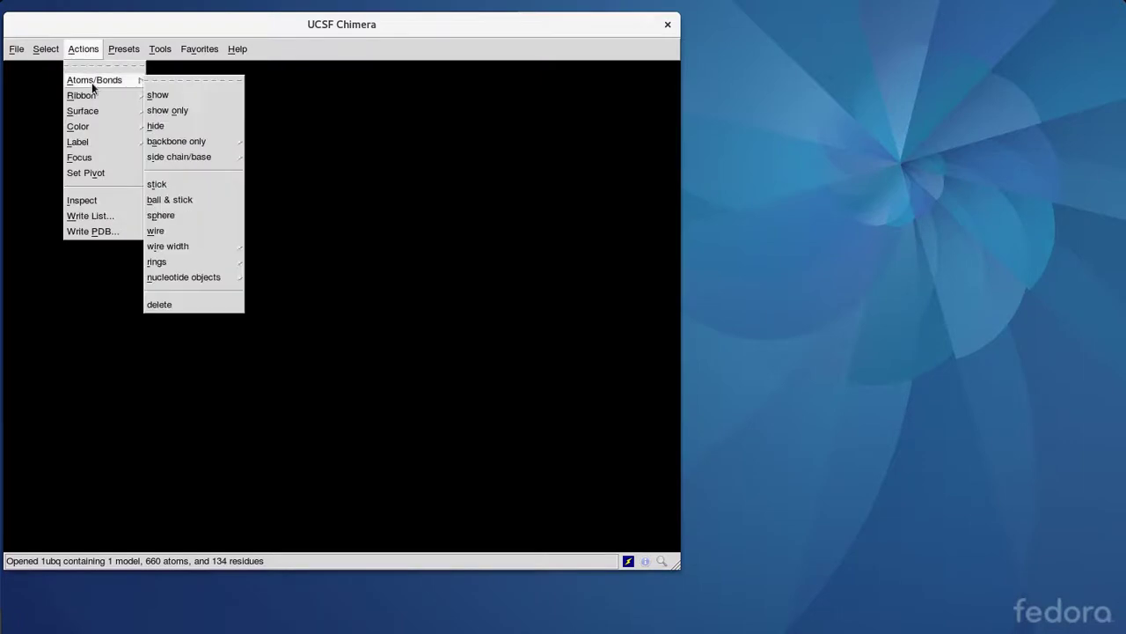
left_click(166, 111)
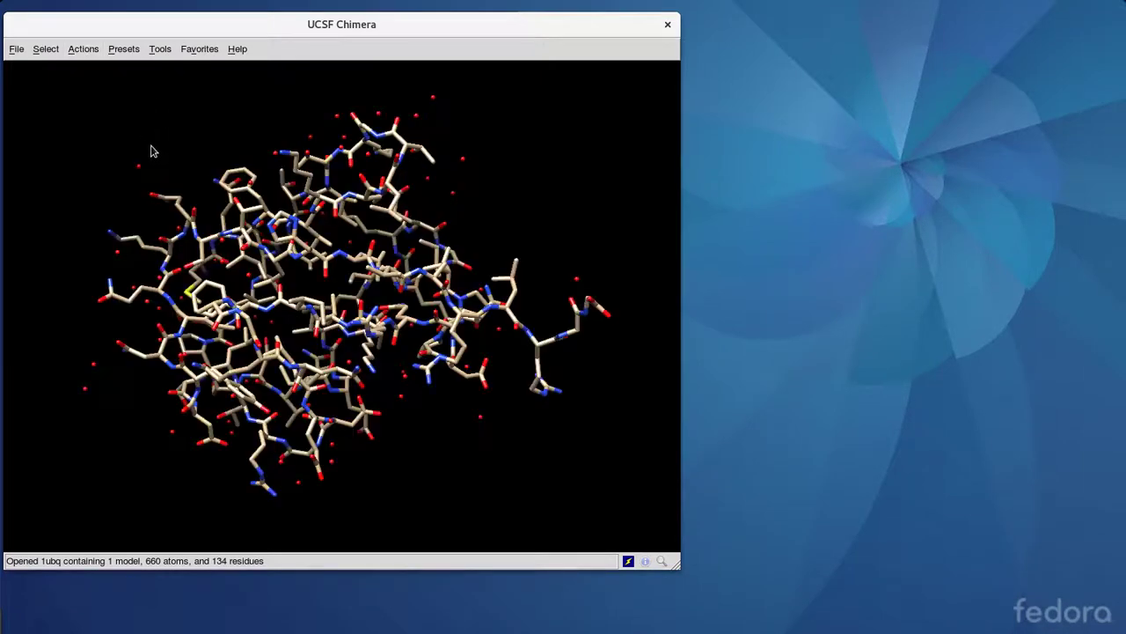
mouse_move(308, 279)
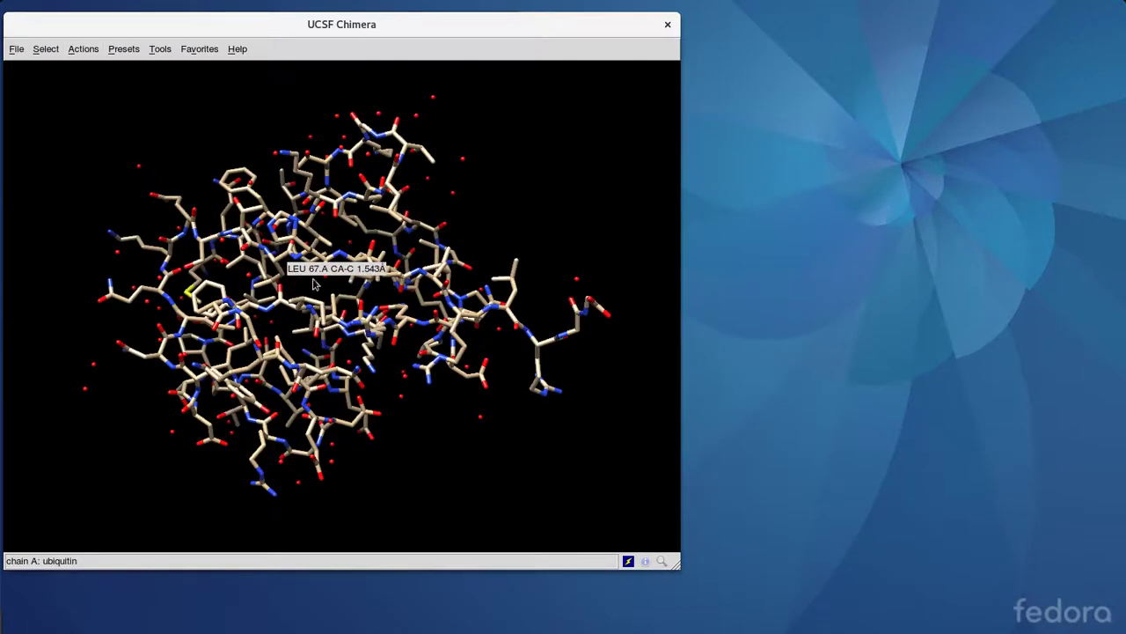
left_click_drag(347, 541, 446, 402)
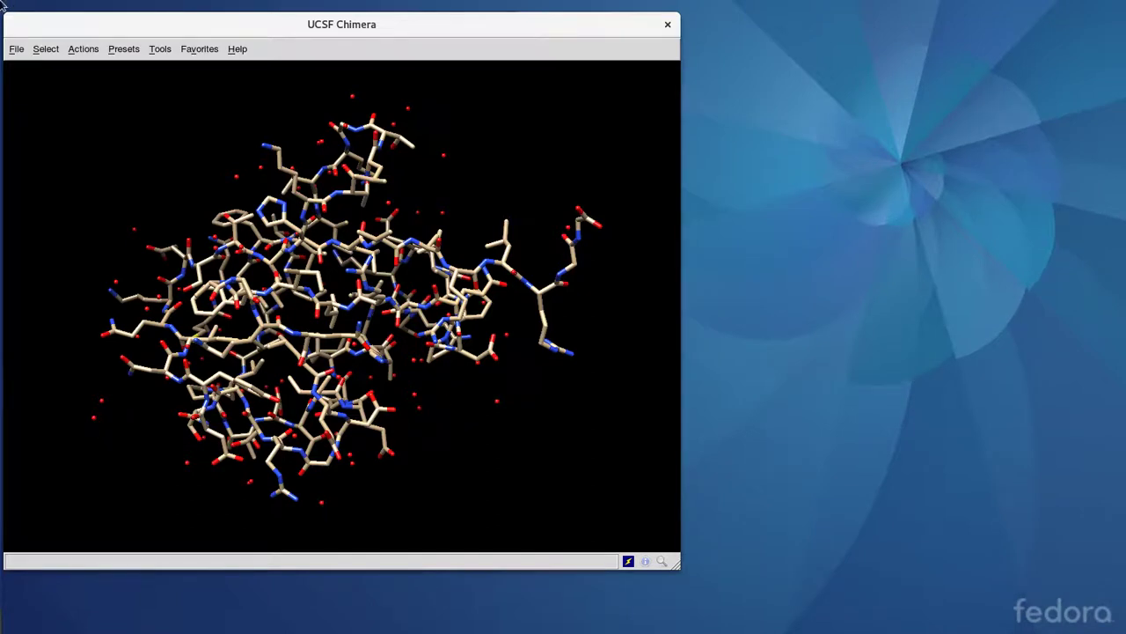
Switch to the browser and select the Chimera settings in molvis_settings.txt, from "represent b+s" through "vdwdefine 2.0 @c="
mouse_move(2, 2)
left_click(1066, 214)
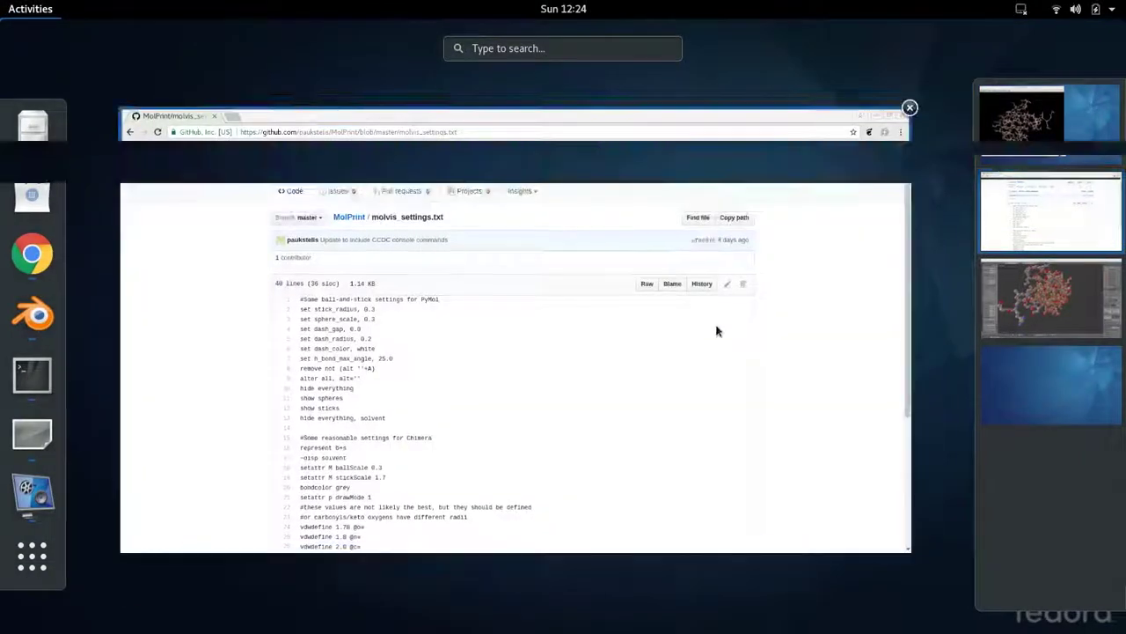
left_click(717, 326)
scroll(405, 396, "down", 6)
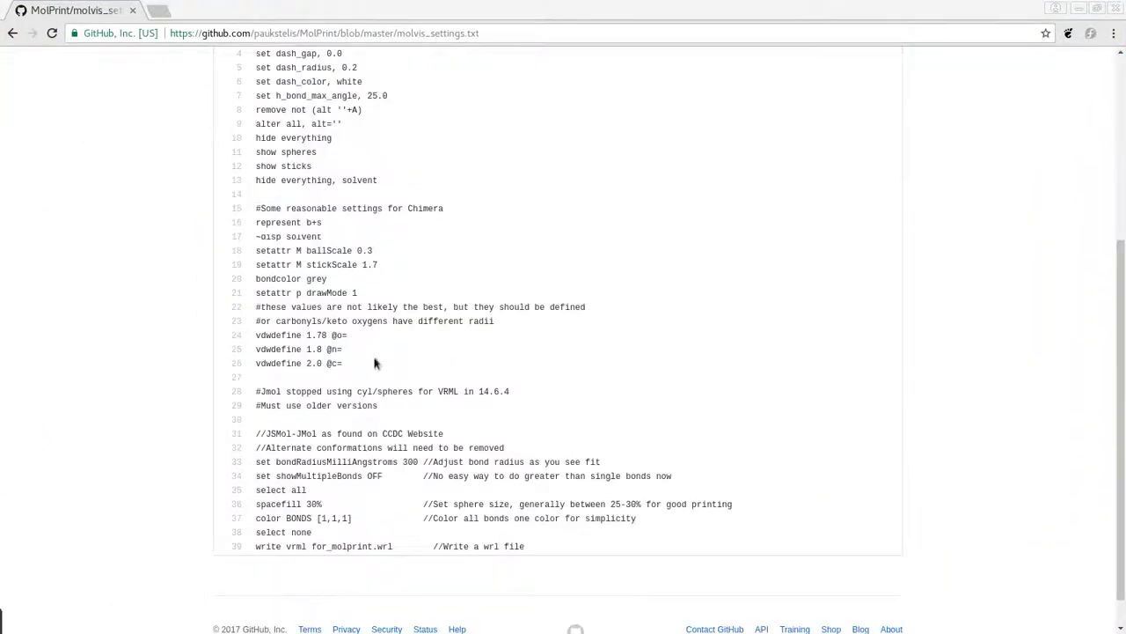
left_click_drag(371, 368, 252, 222)
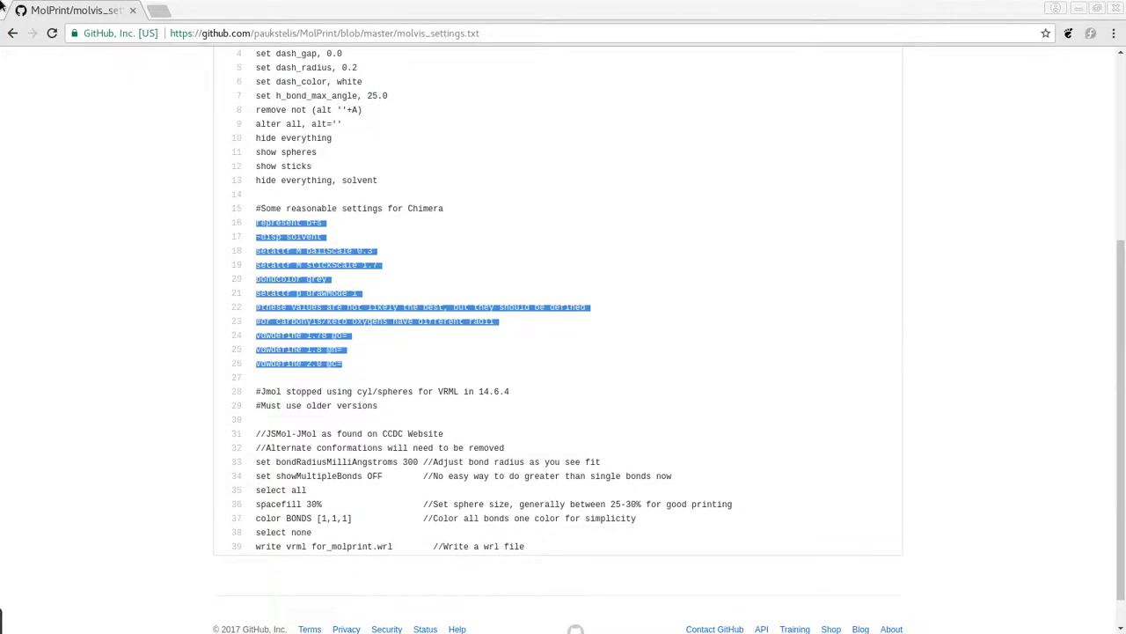
Switch back to UCSF Chimera and show its command line
mouse_move(2, 2)
left_click(1012, 128)
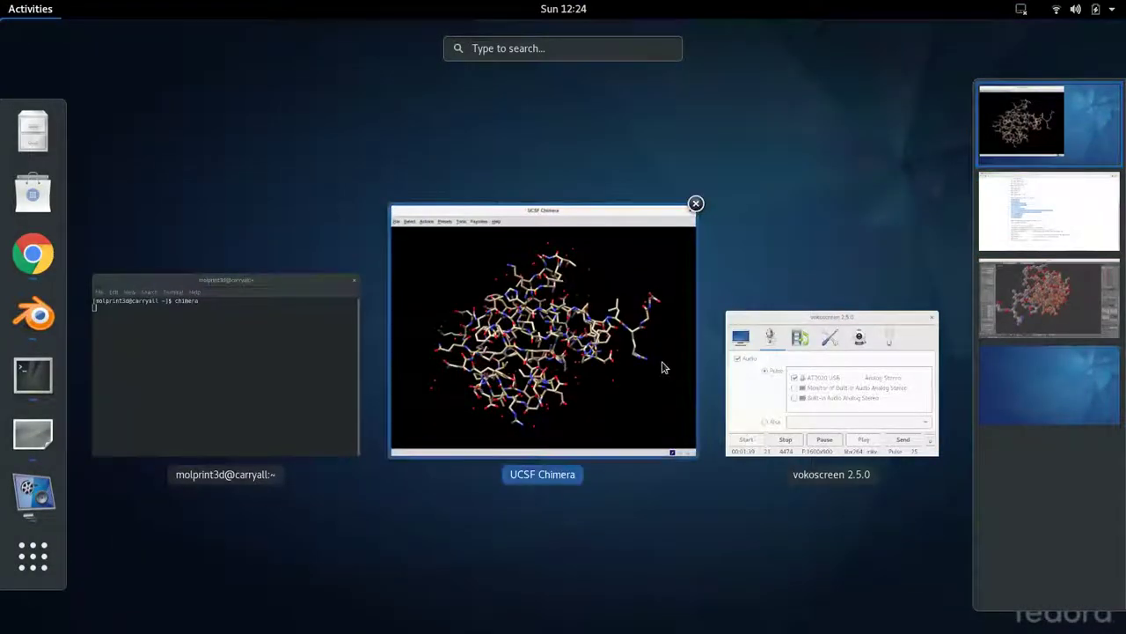
left_click(665, 367)
left_click(197, 49)
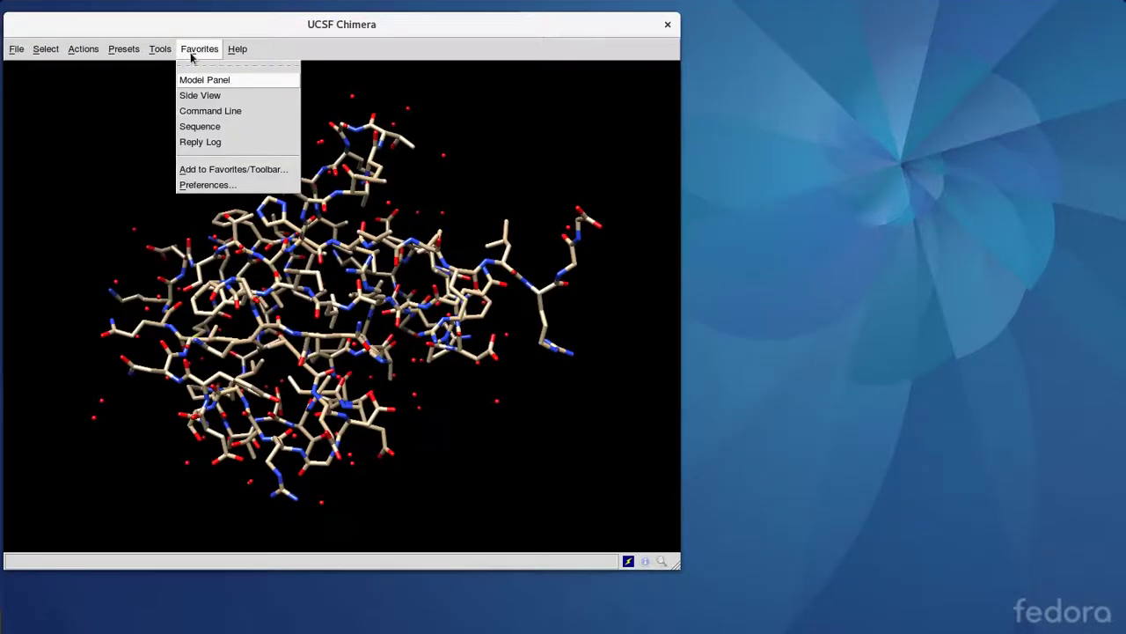
left_click(210, 111)
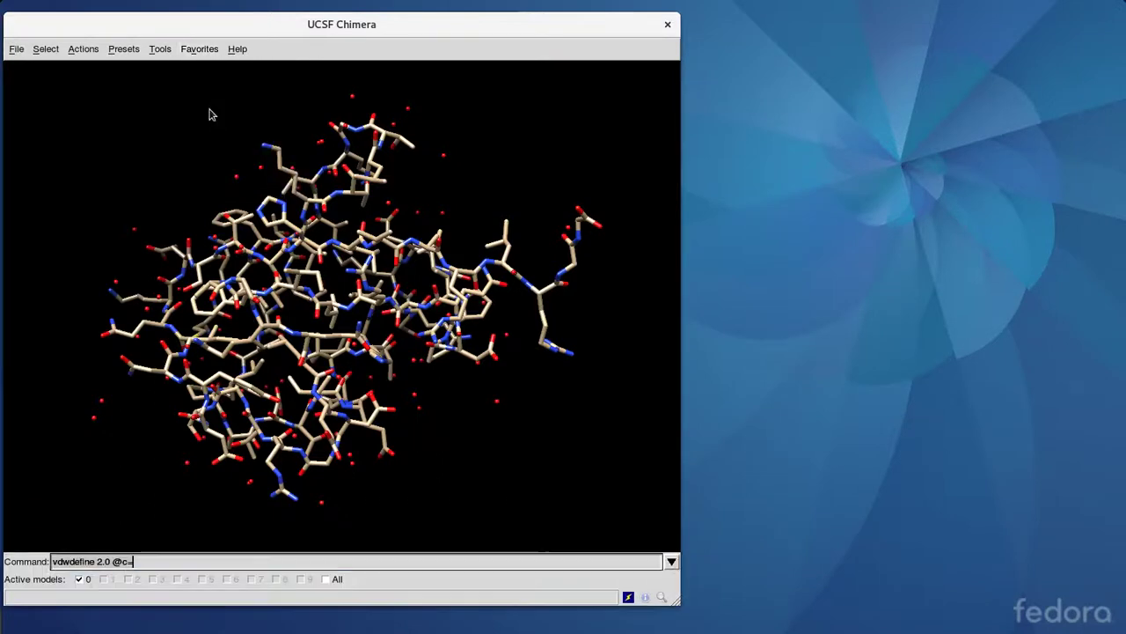
Replace the command line's contents with the selected Chimera settings and run them on the 1ubq model
key("BackSpace")
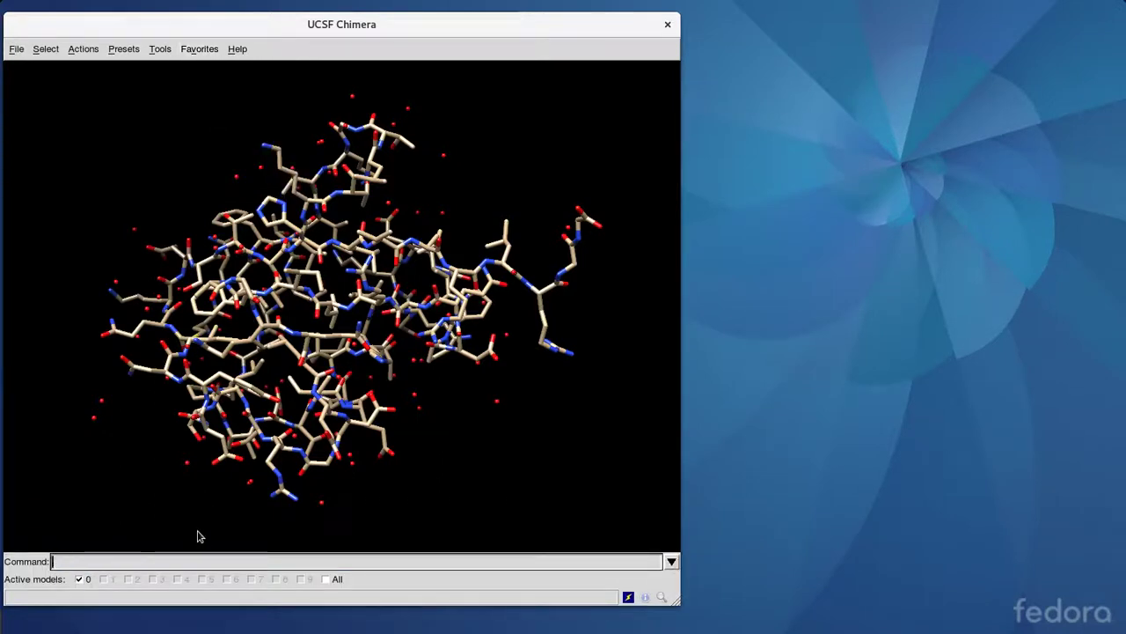
middle_click(162, 557)
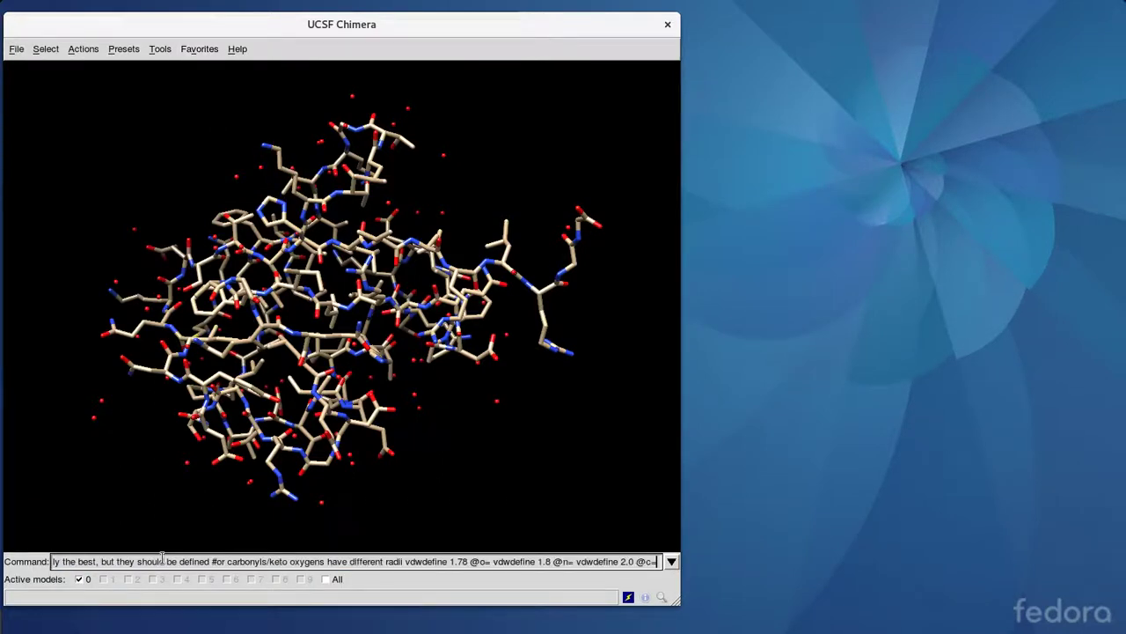
key("Return")
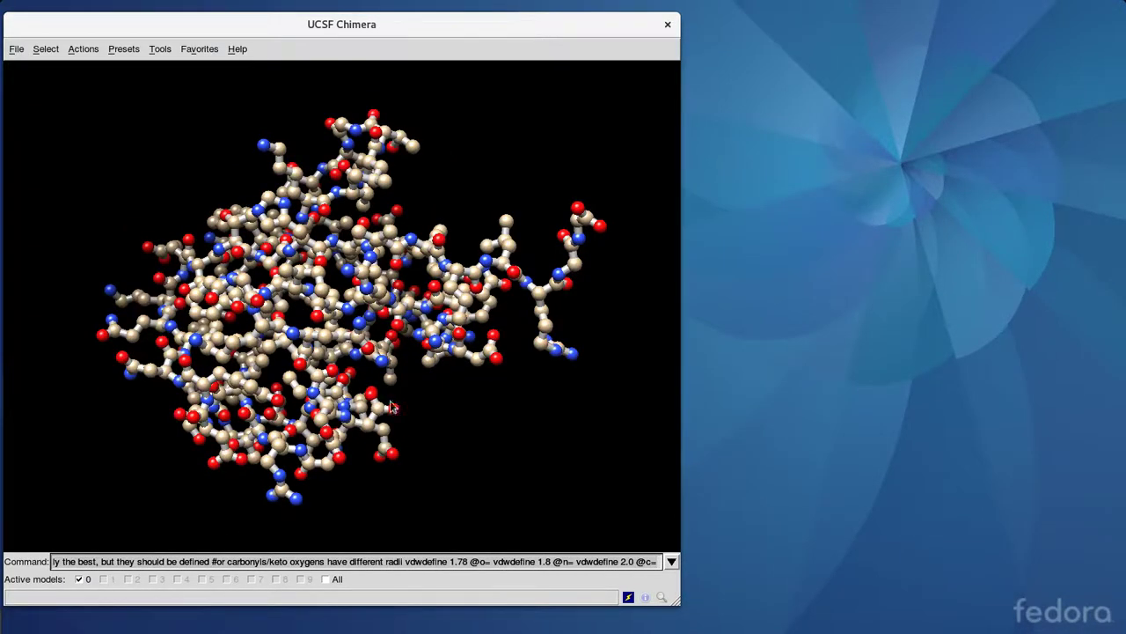
left_click_drag(421, 397, 547, 398)
left_click_drag(179, 169, 450, 303)
left_click_drag(569, 388, 284, 284)
left_click_drag(465, 352, 440, 387)
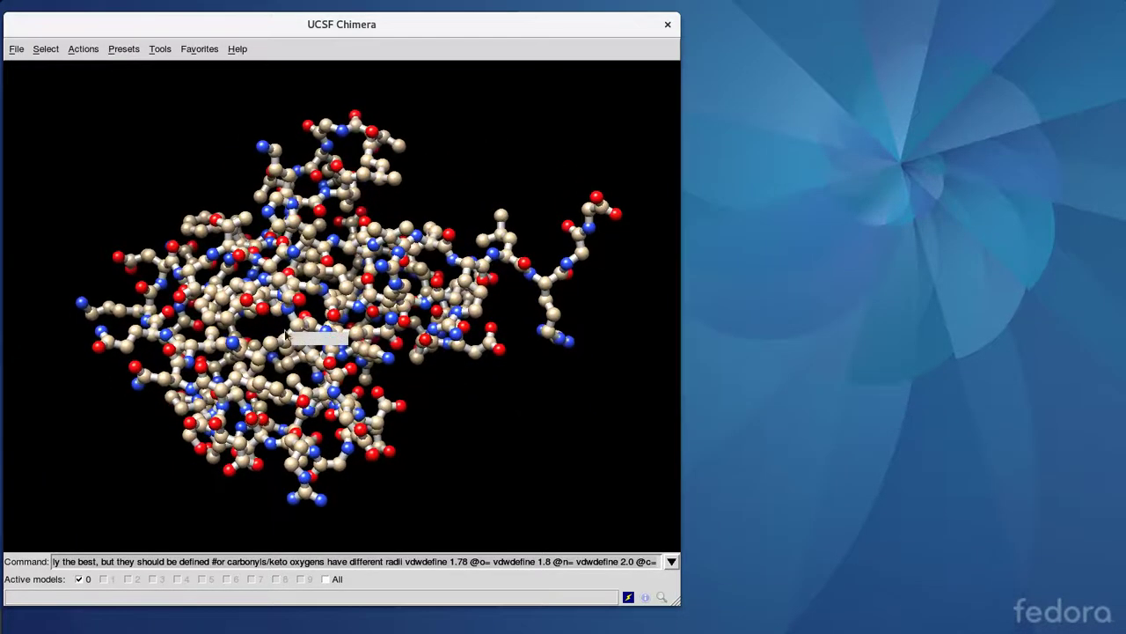
left_click_drag(465, 402, 436, 410)
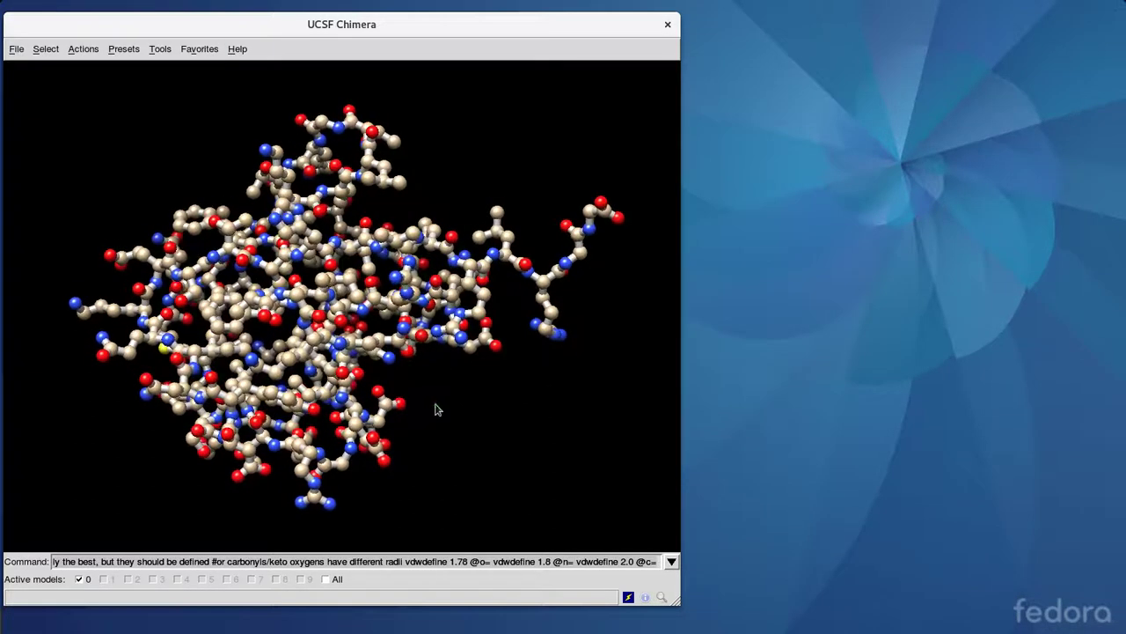
Find the hydrogen bonds in the structure with FindHBond, with the relaxed H-bond constraints turned off
left_click(160, 50)
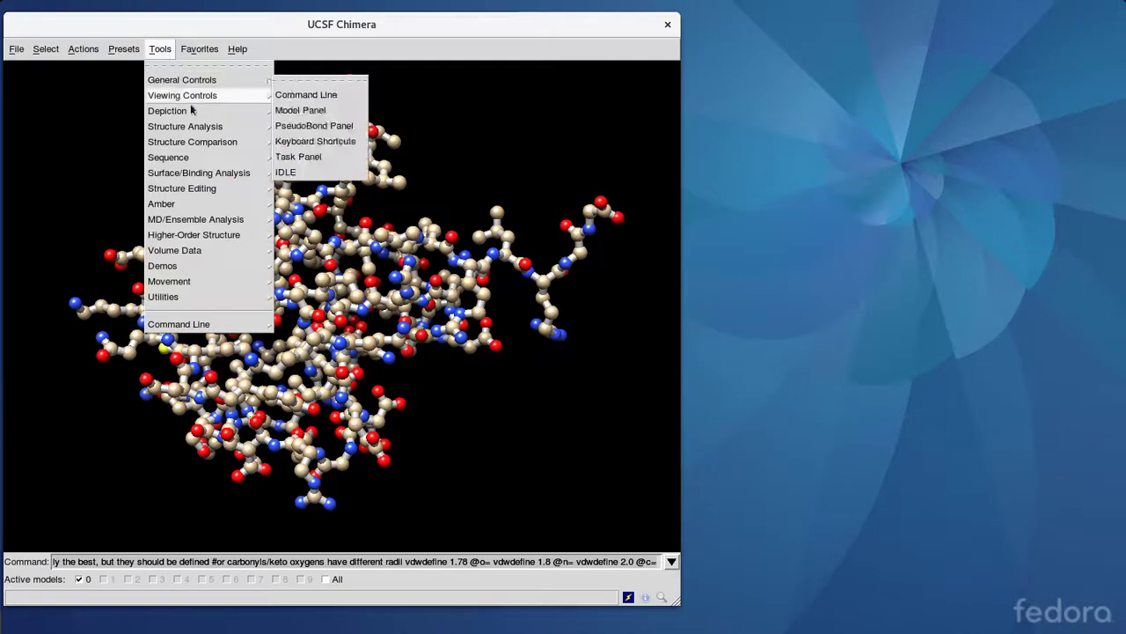
mouse_move(197, 125)
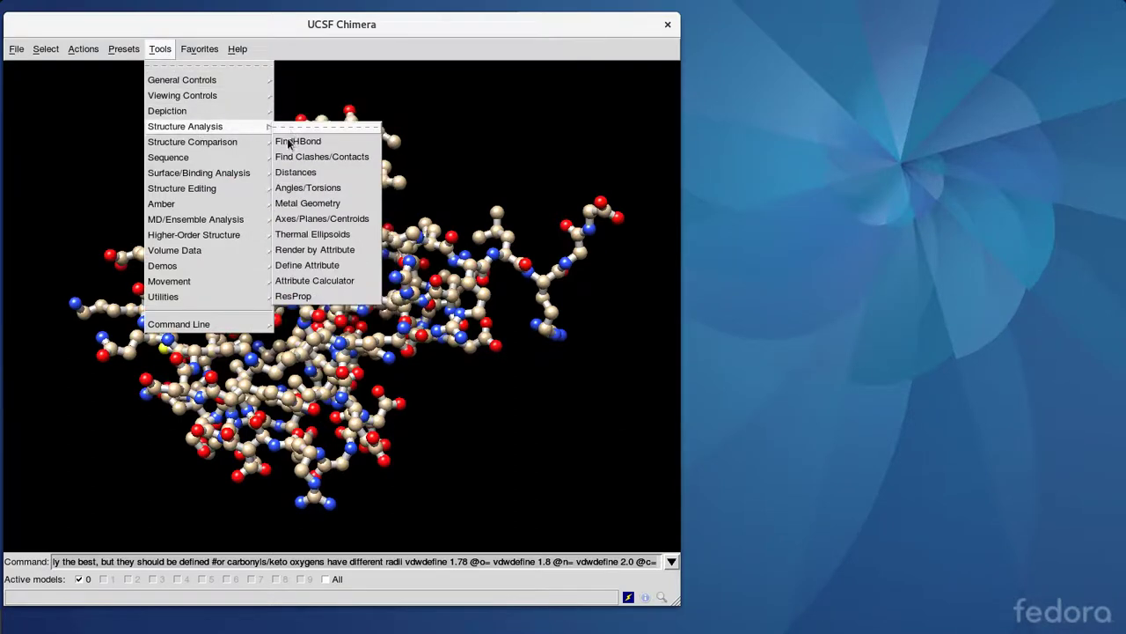
left_click(288, 142)
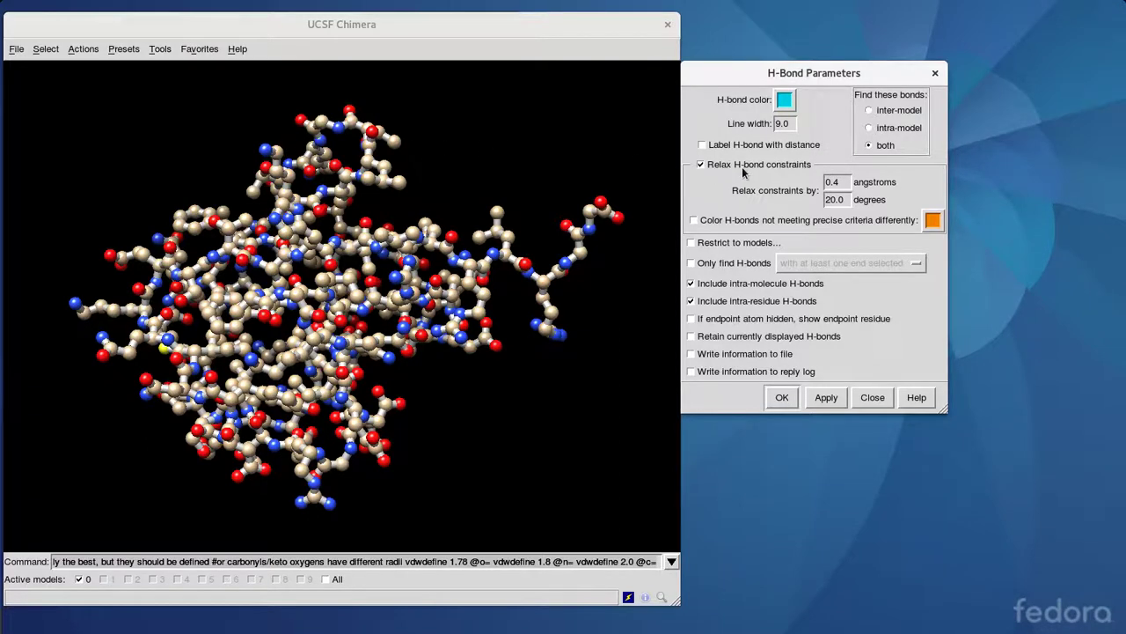
left_click(703, 165)
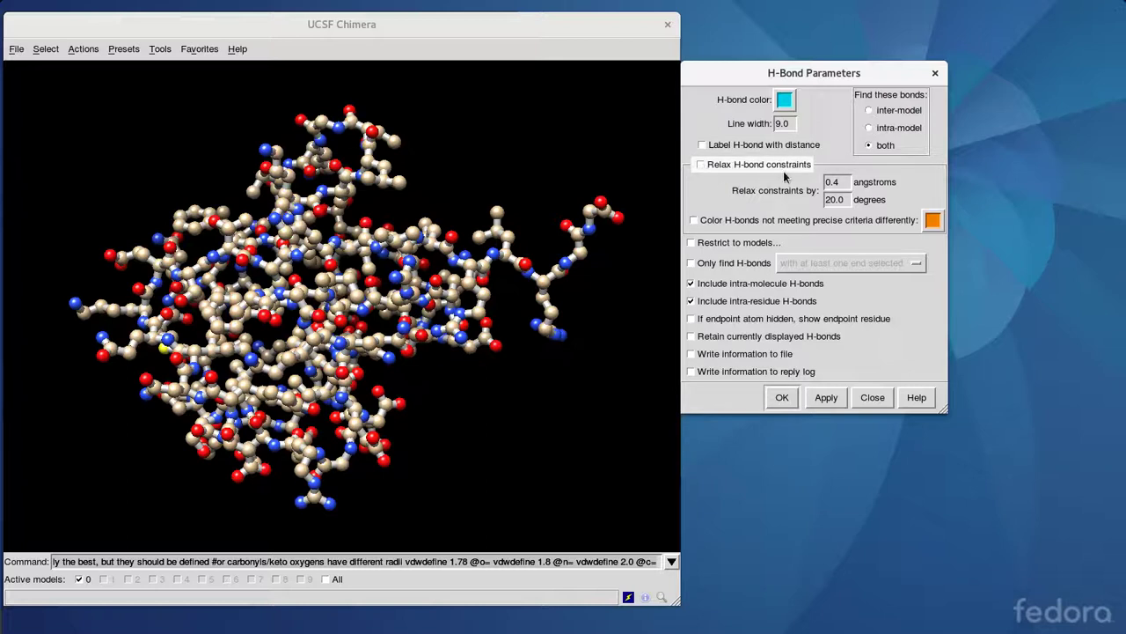
left_click(782, 398)
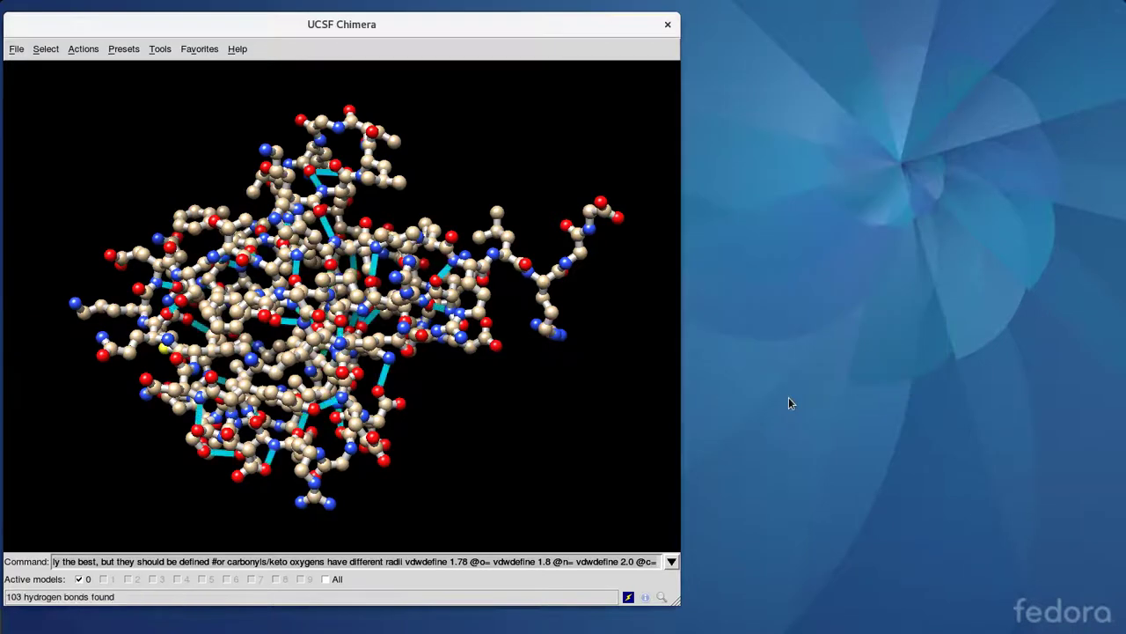
left_click_drag(396, 426, 405, 391)
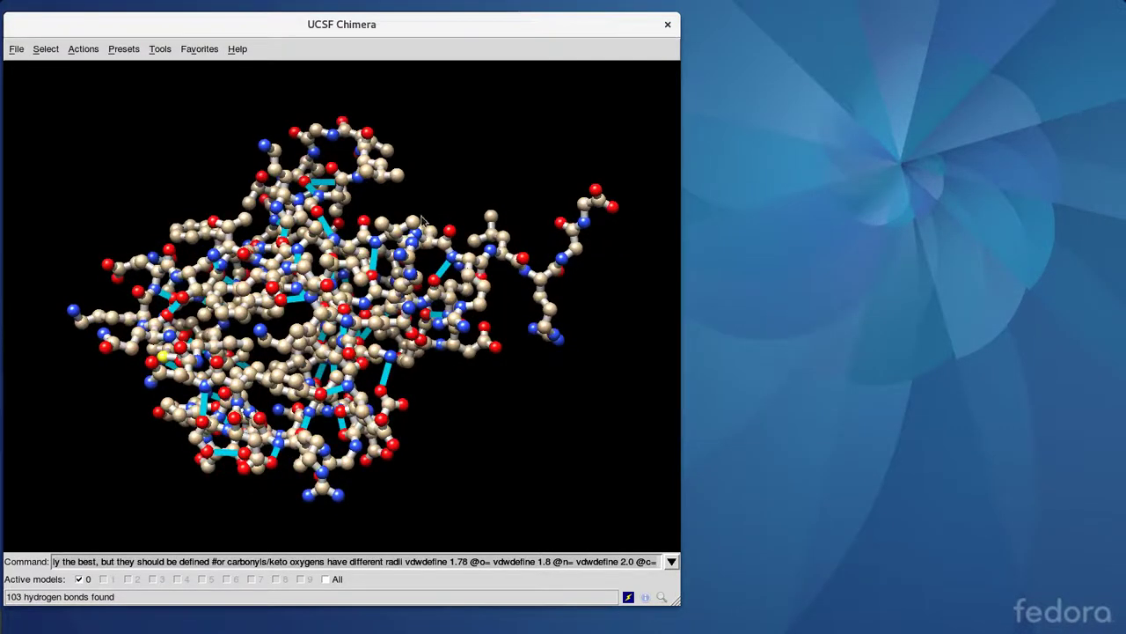
mouse_move(407, 274)
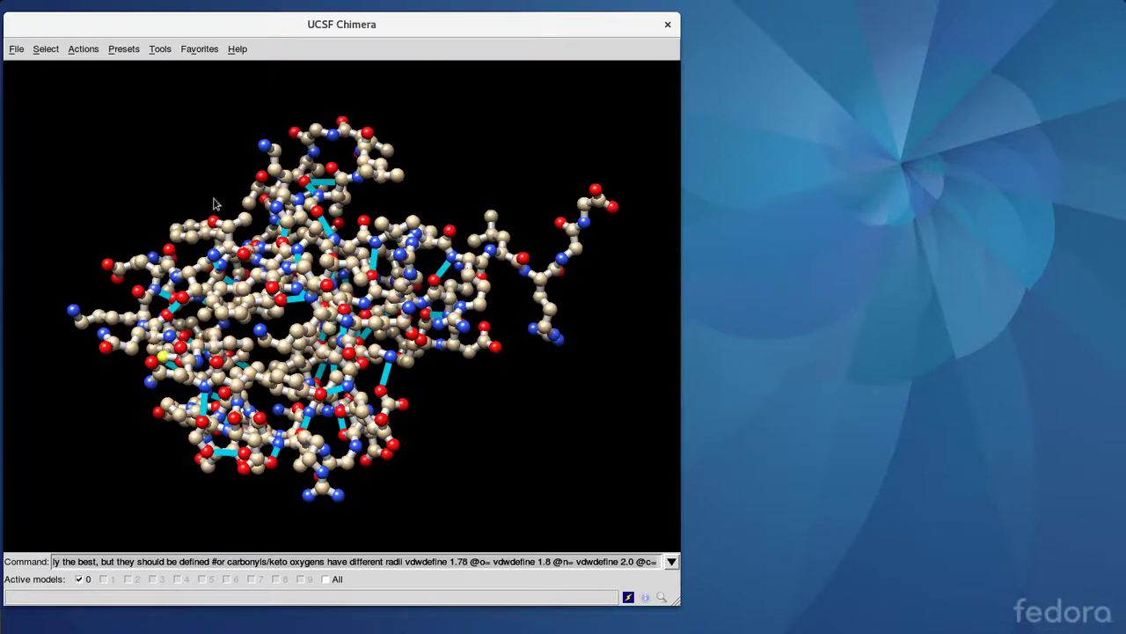
Bring up the PseudoBond Panel, enlarge it, and open the attributes of the hydrogen bonds group
left_click(155, 53)
mouse_move(164, 80)
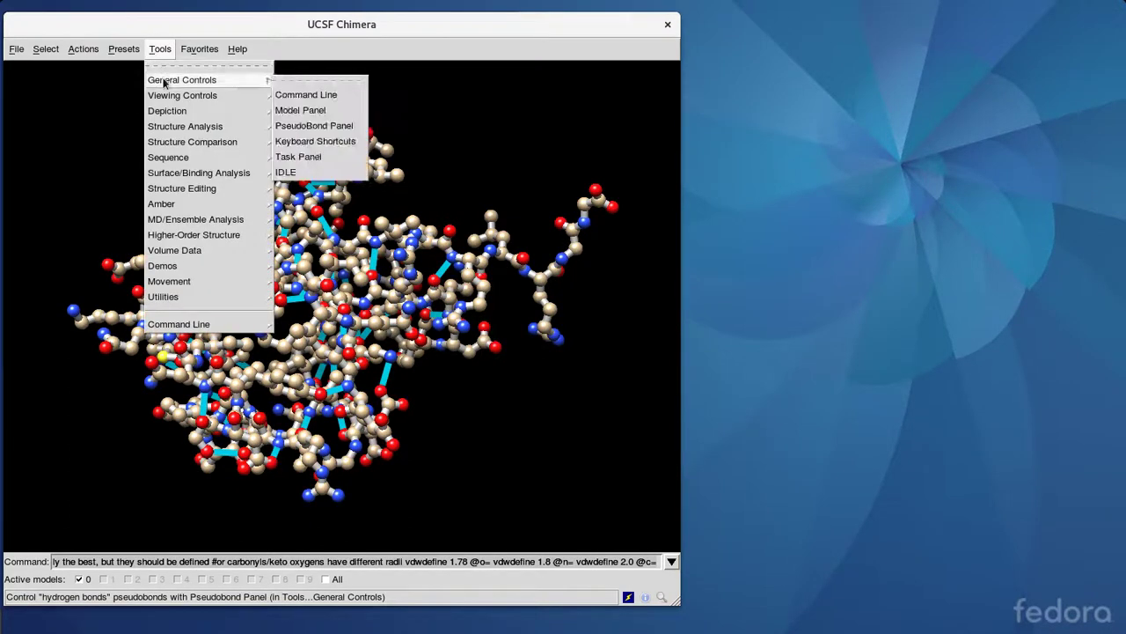
left_click(311, 128)
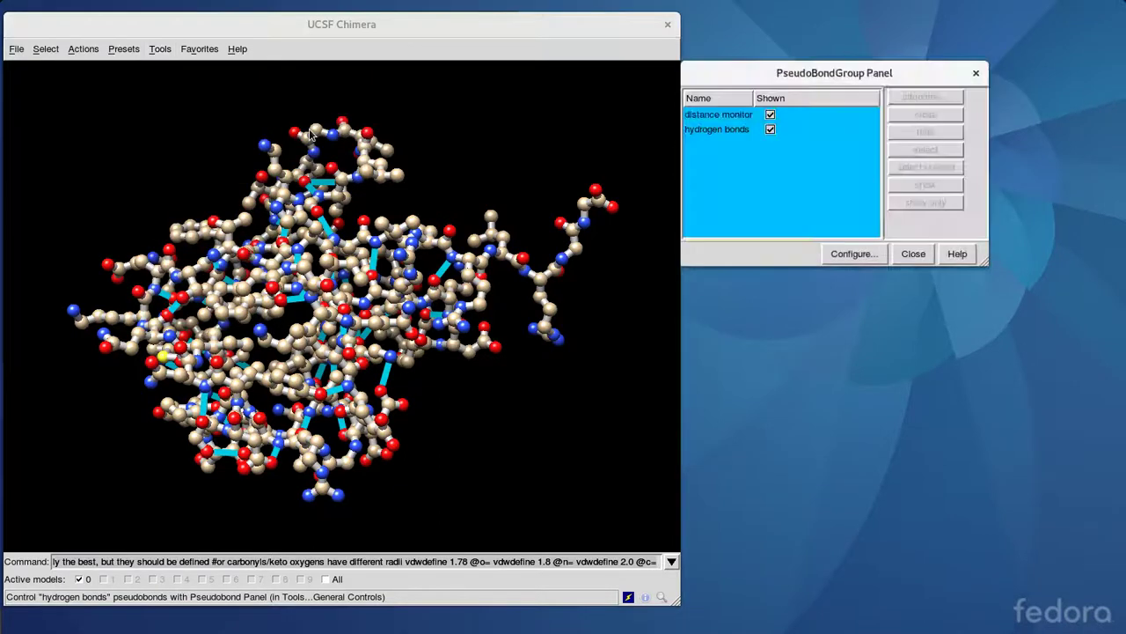
left_click(732, 131)
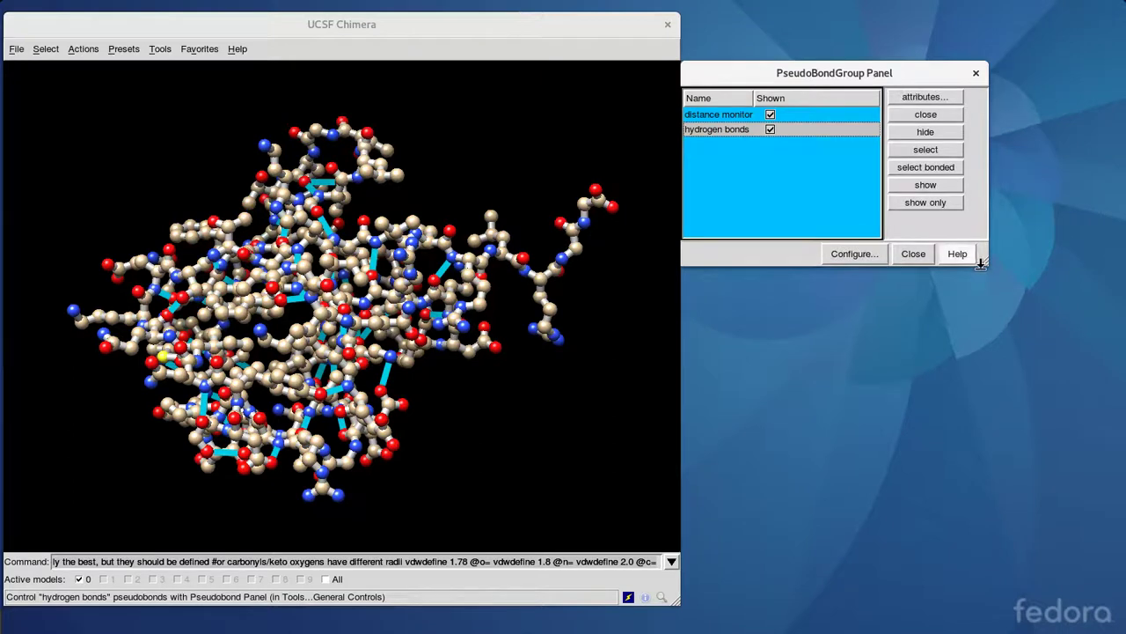
left_click_drag(985, 261, 1013, 332)
left_click(883, 325)
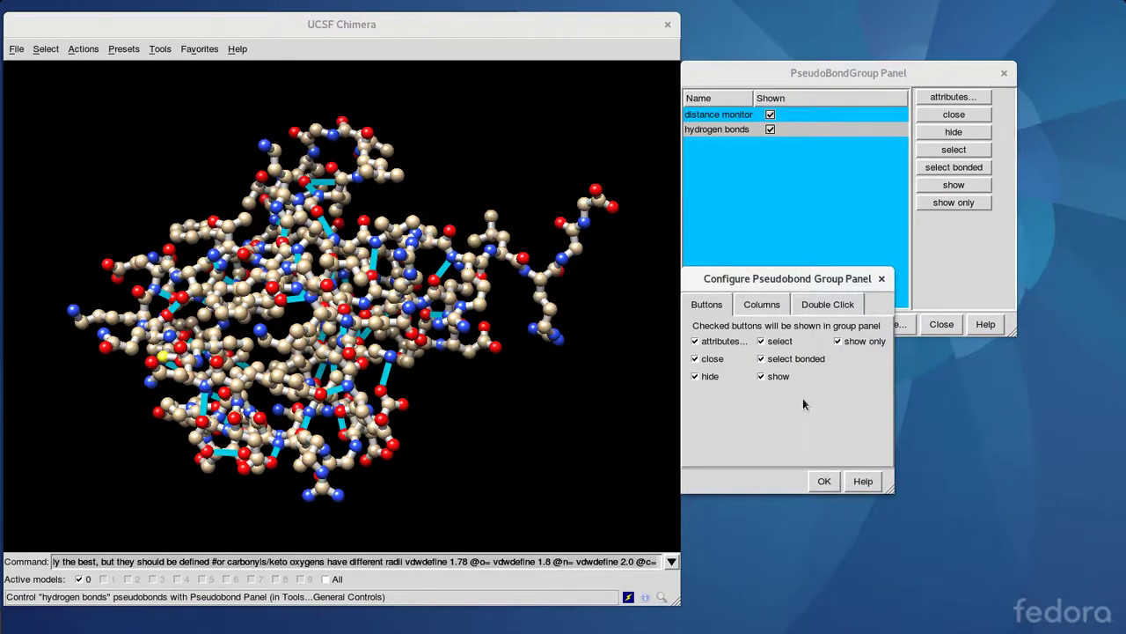
left_click(824, 481)
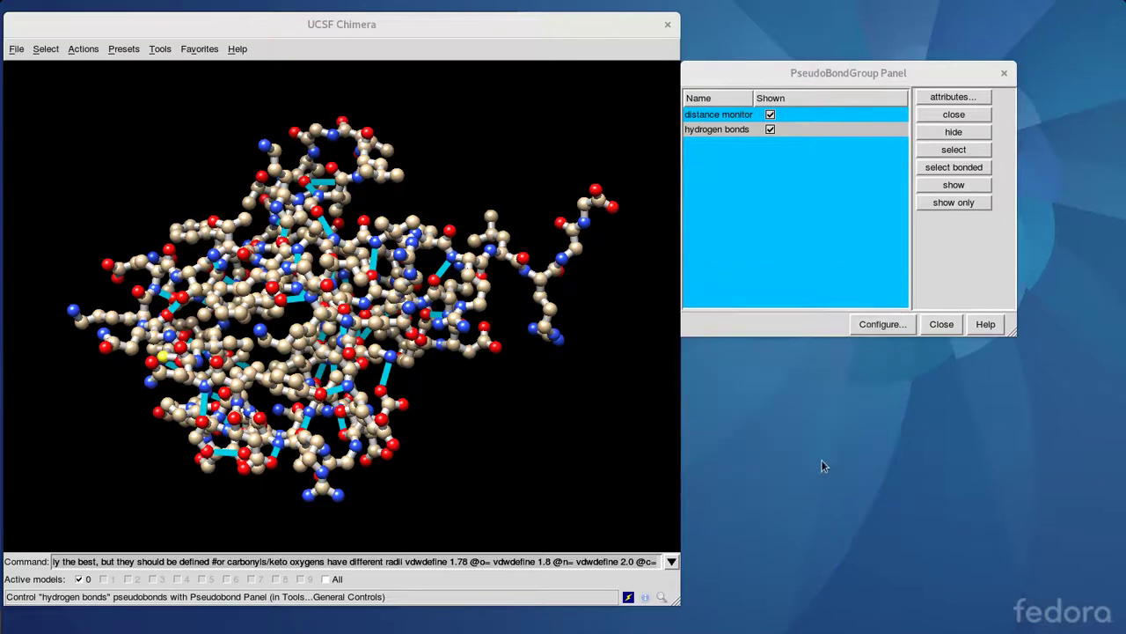
left_click(716, 130)
left_click(960, 98)
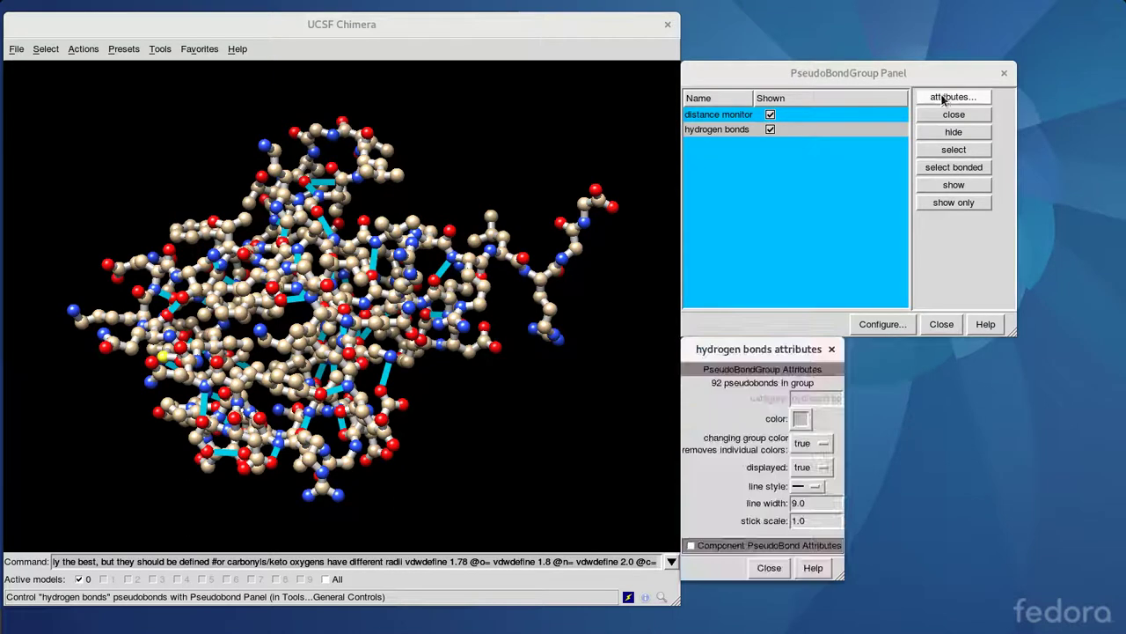
Enable the component pseudobond attributes and set the hydrogen bonds' bond style to stick with a radius of 0.25
left_click(710, 547)
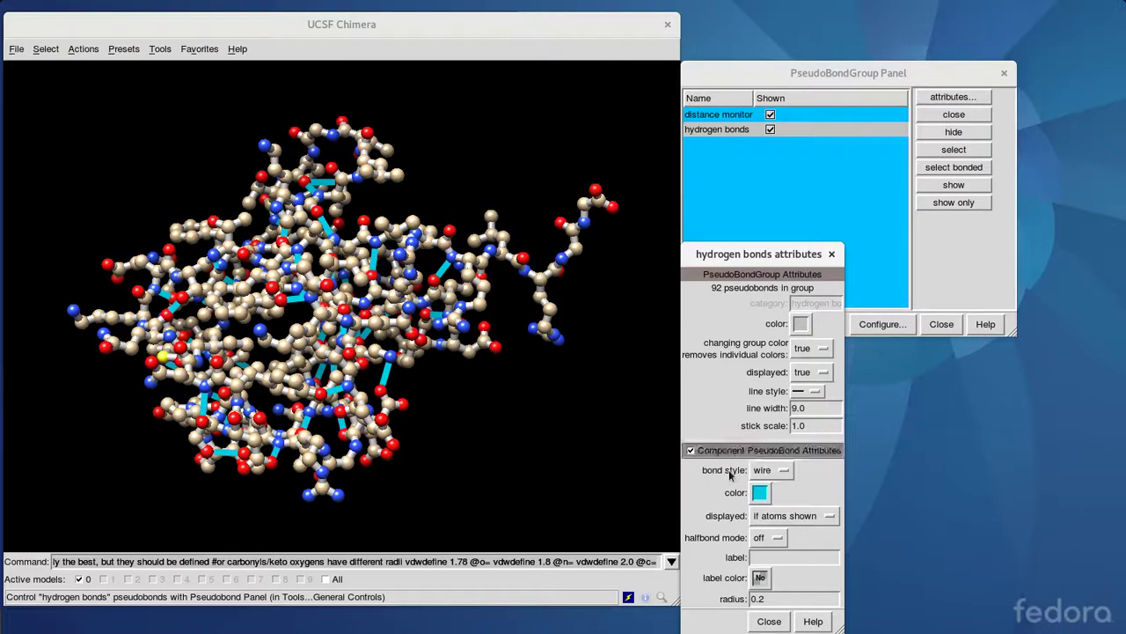
left_click(772, 476)
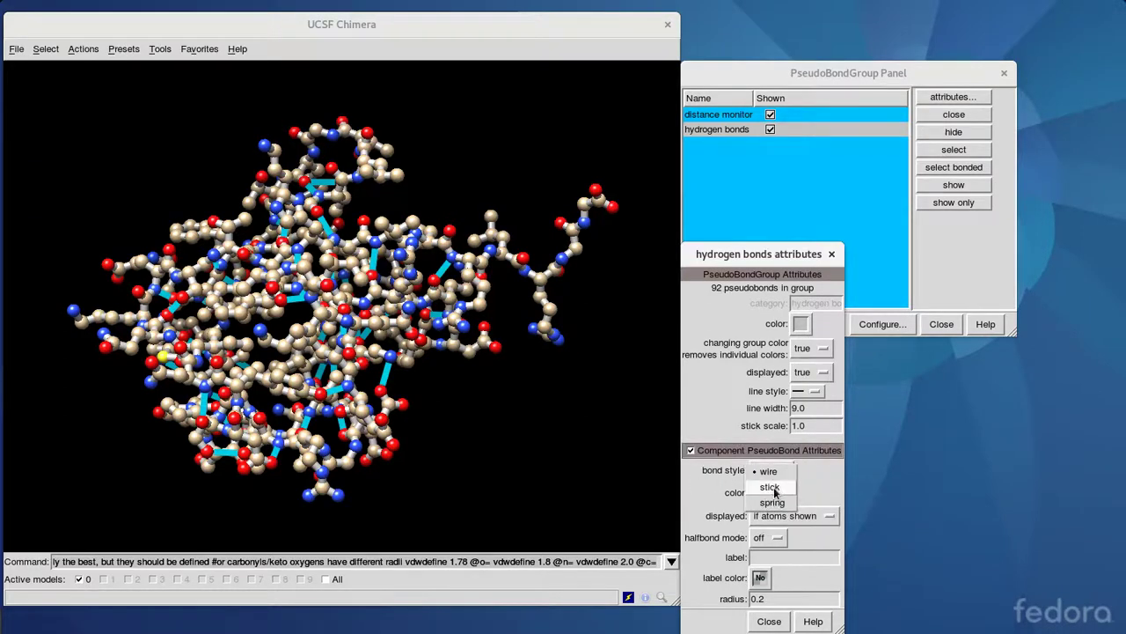
left_click(774, 491)
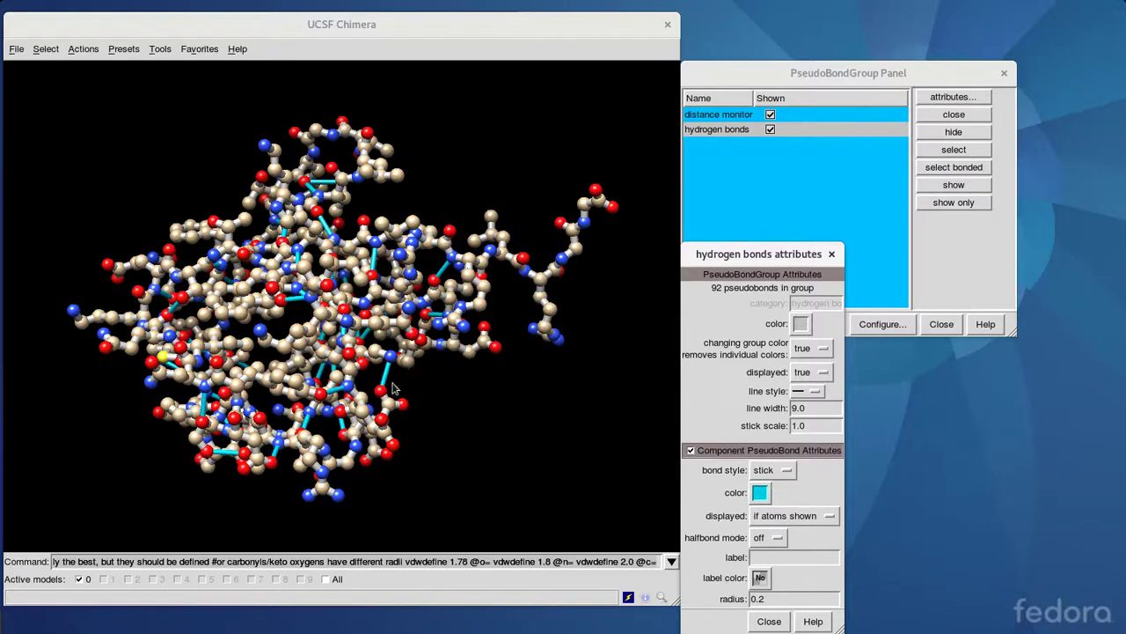
left_click(771, 599)
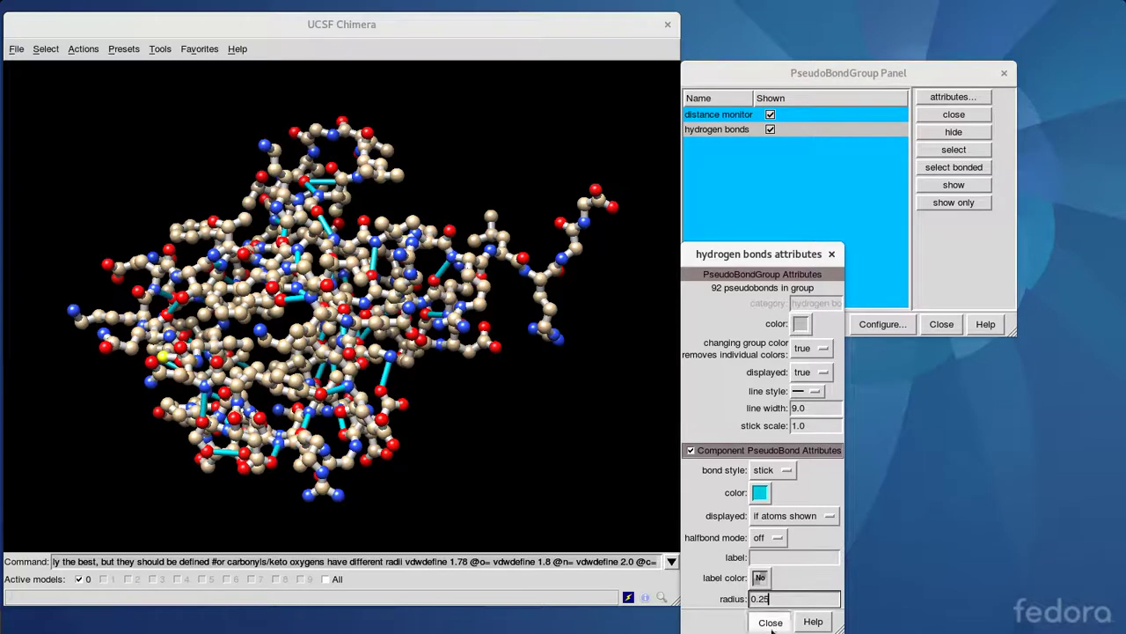
Close the hydrogen bonds attributes and examine the stick hydrogen bonds in the model from several angles
left_click(768, 621)
left_click_drag(385, 483, 447, 477)
left_click_drag(55, 303, 259, 271)
left_click_drag(374, 257, 235, 234)
left_click_drag(588, 276, 458, 282)
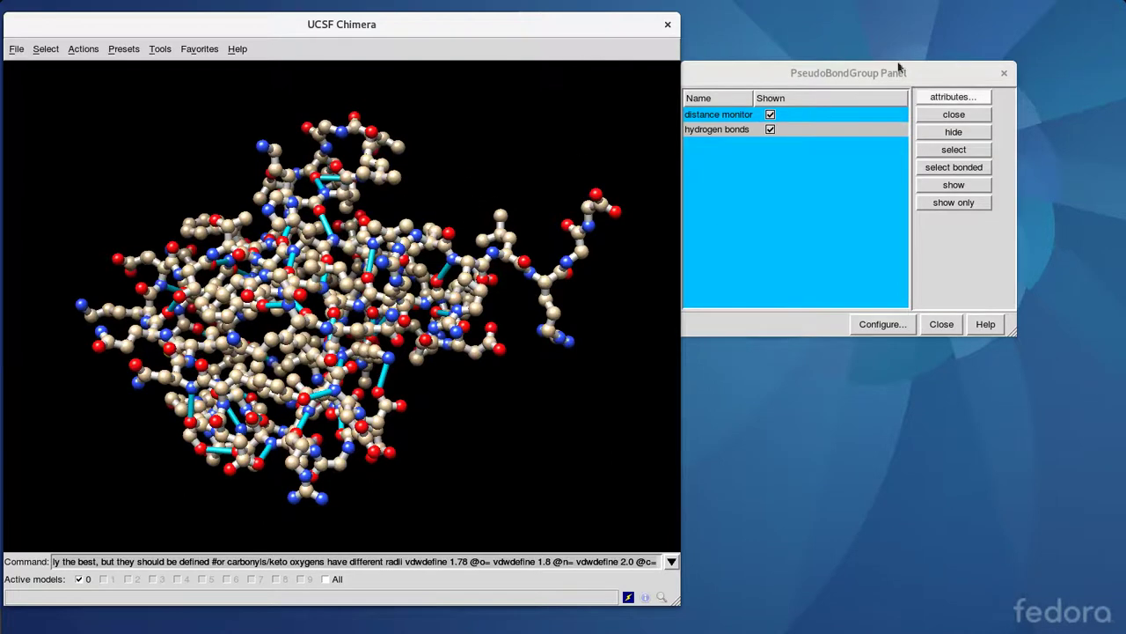
left_click_drag(408, 213, 445, 438)
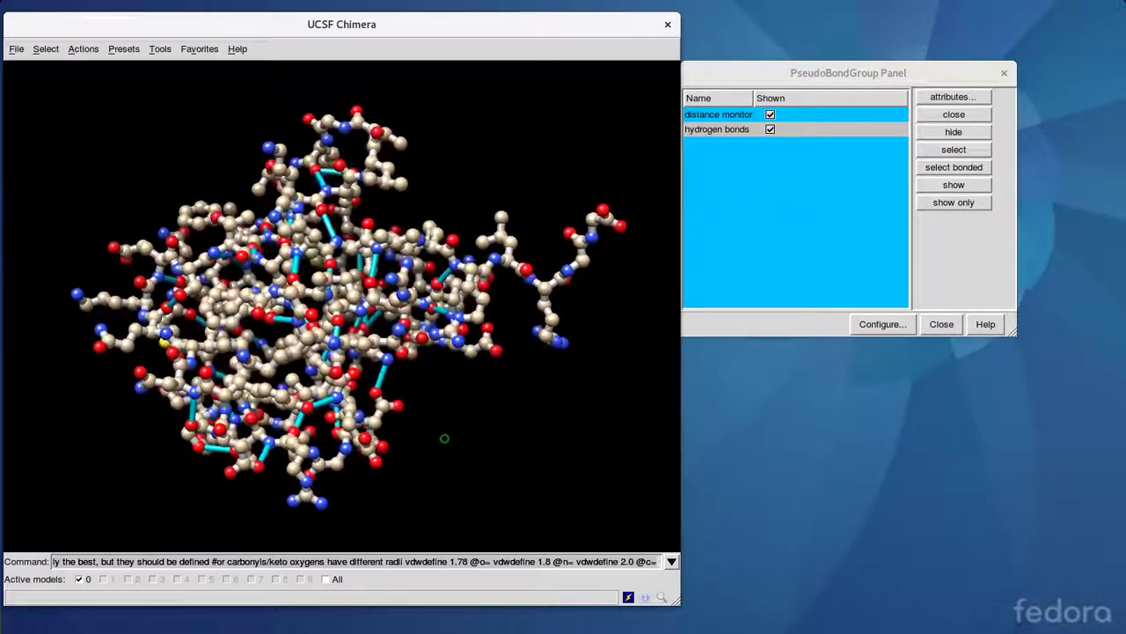
Export the scene in X3D format as 1ubq in the molprint3d folder, overwriting the existing 1ubq.x3d
left_click(16, 54)
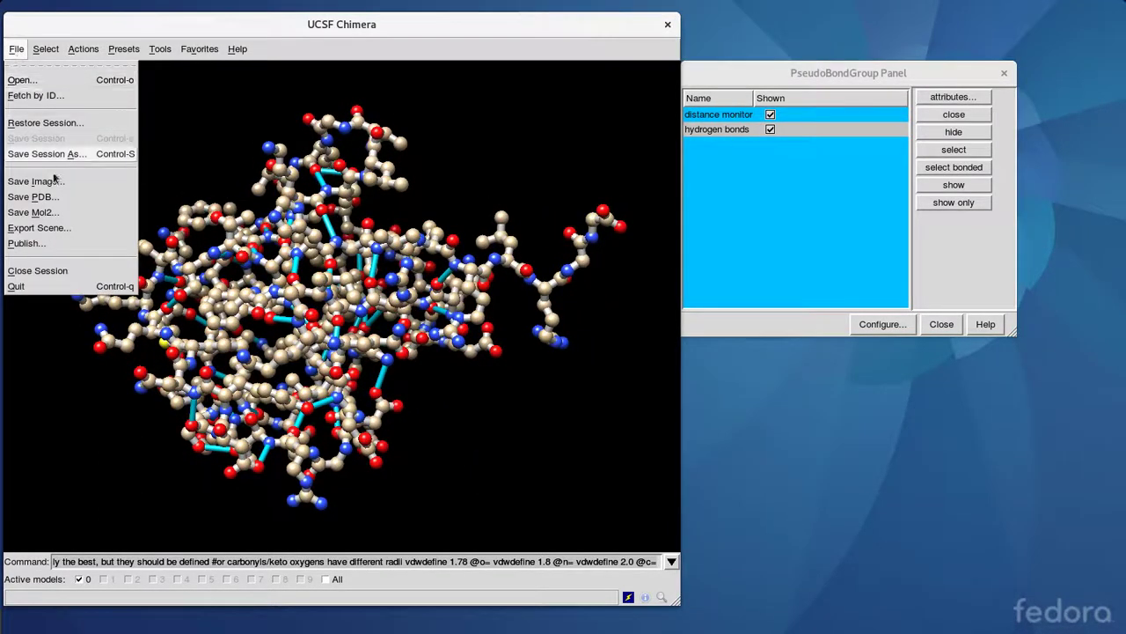
left_click(56, 229)
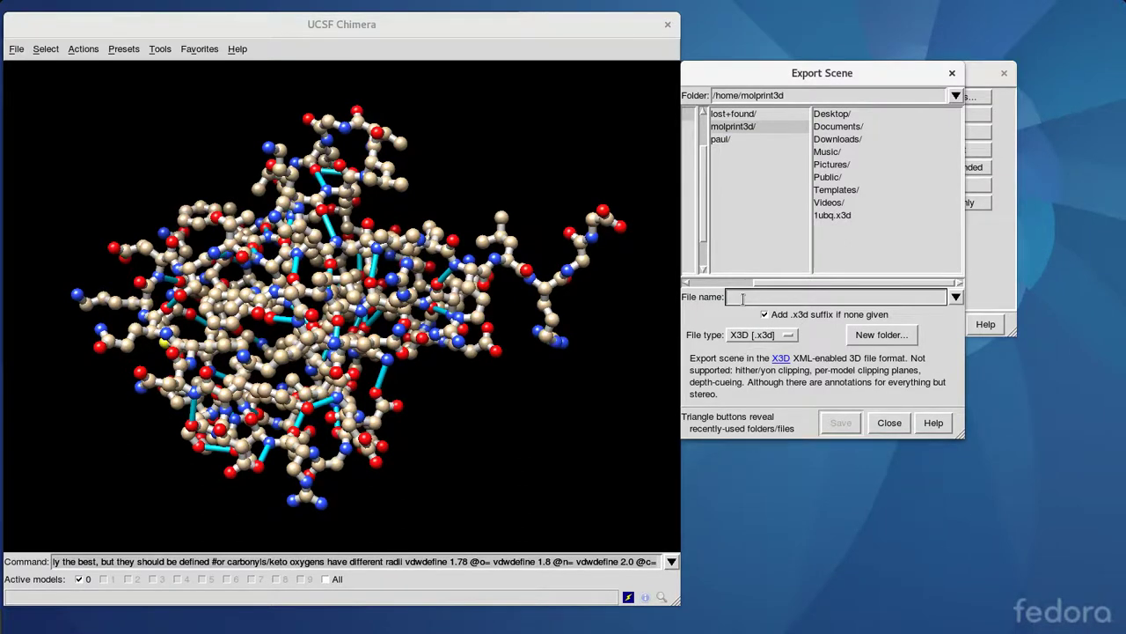
type("1ubq")
key("Return")
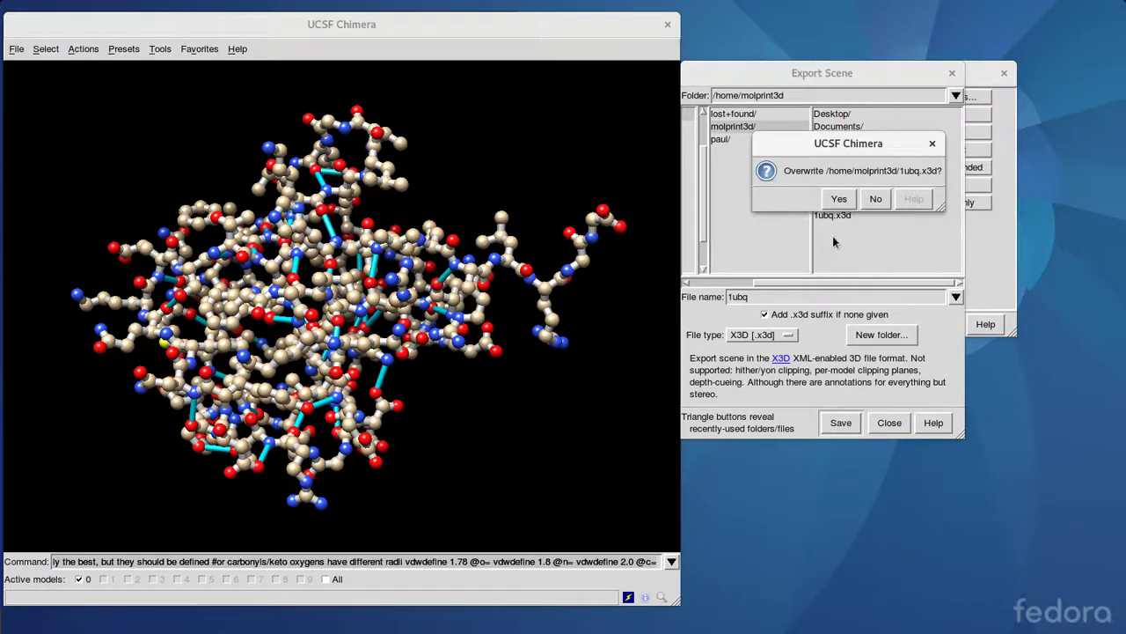
left_click(839, 199)
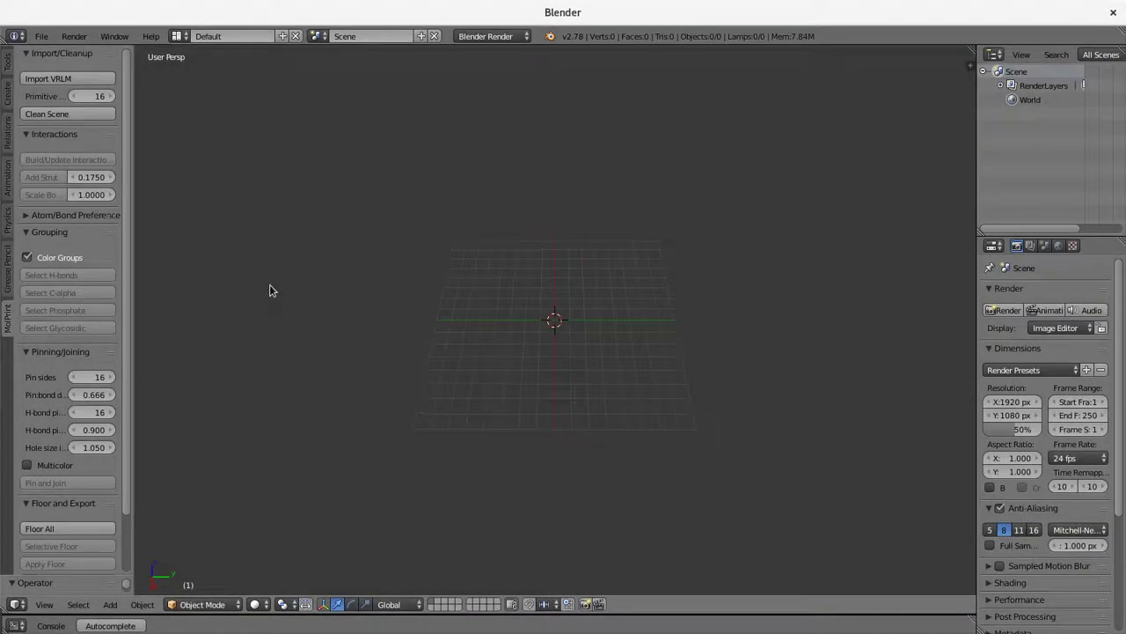
Switch to Blender and import 1ubq.x3d from the molprint3d folder with MolPrint's VRML import
left_click(75, 82)
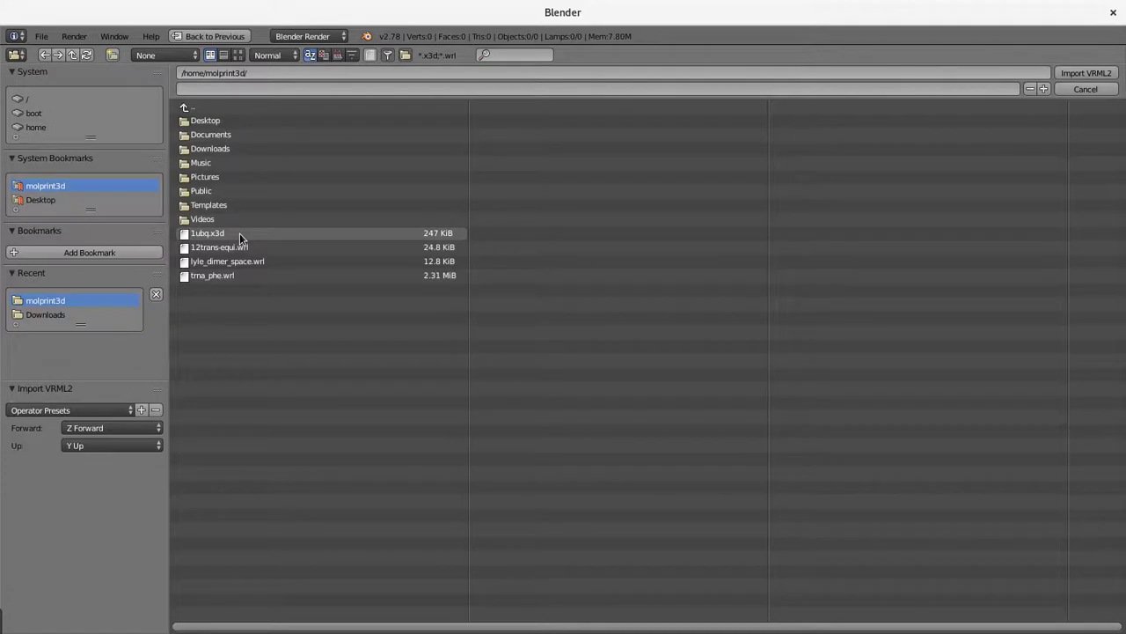
double_click(282, 231)
scroll(466, 323, "down", 7)
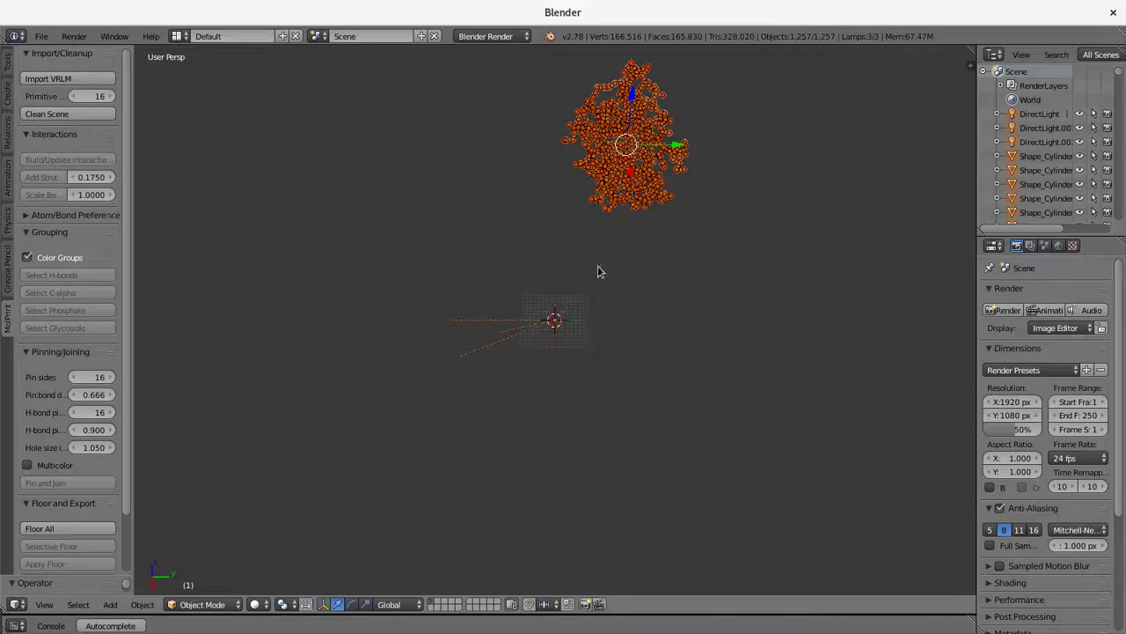
scroll(631, 377, "up", 6)
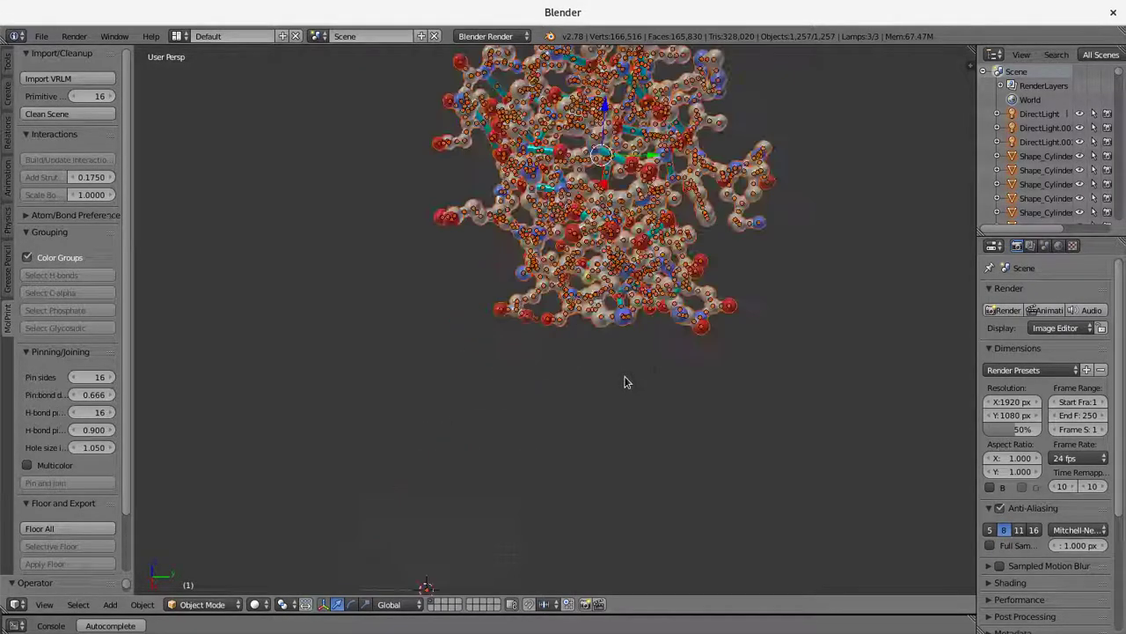
middle_click_drag(643, 353, 748, 384)
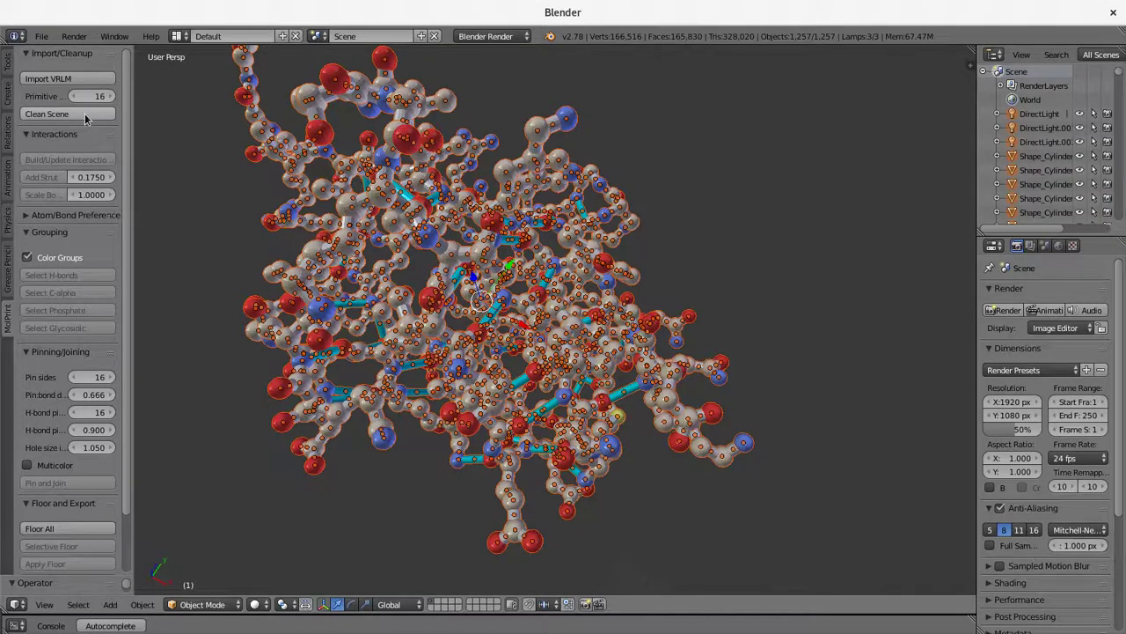
Clean the imported scene with MolPrint and view the cleaned molecule from another side
left_click(86, 114)
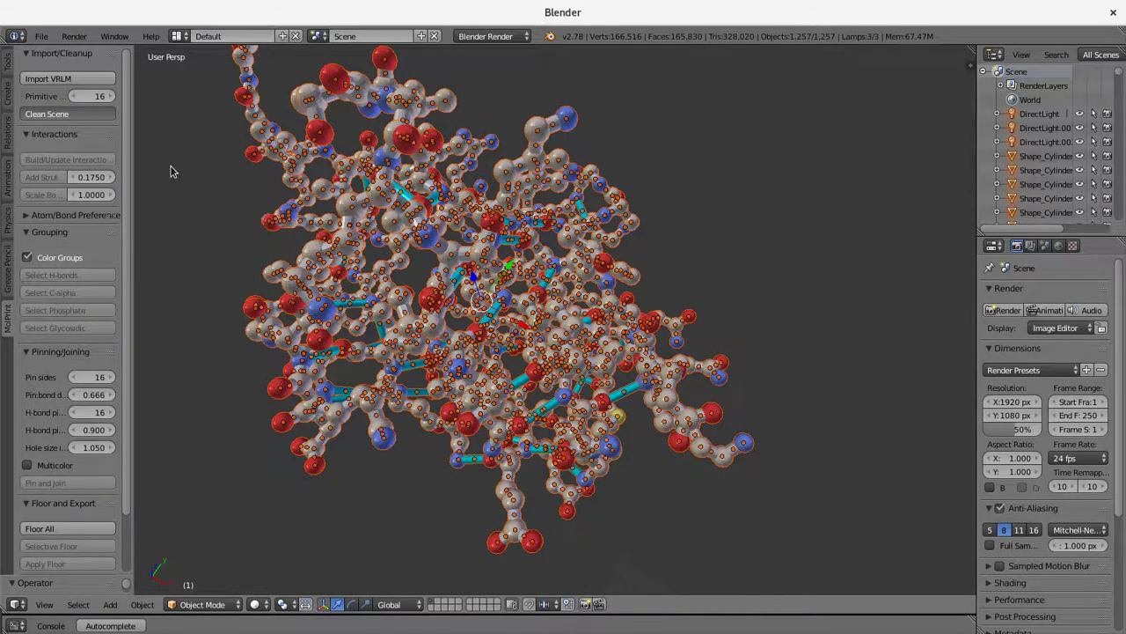
middle_click_drag(541, 308, 339, 319)
middle_click_drag(648, 458, 579, 443)
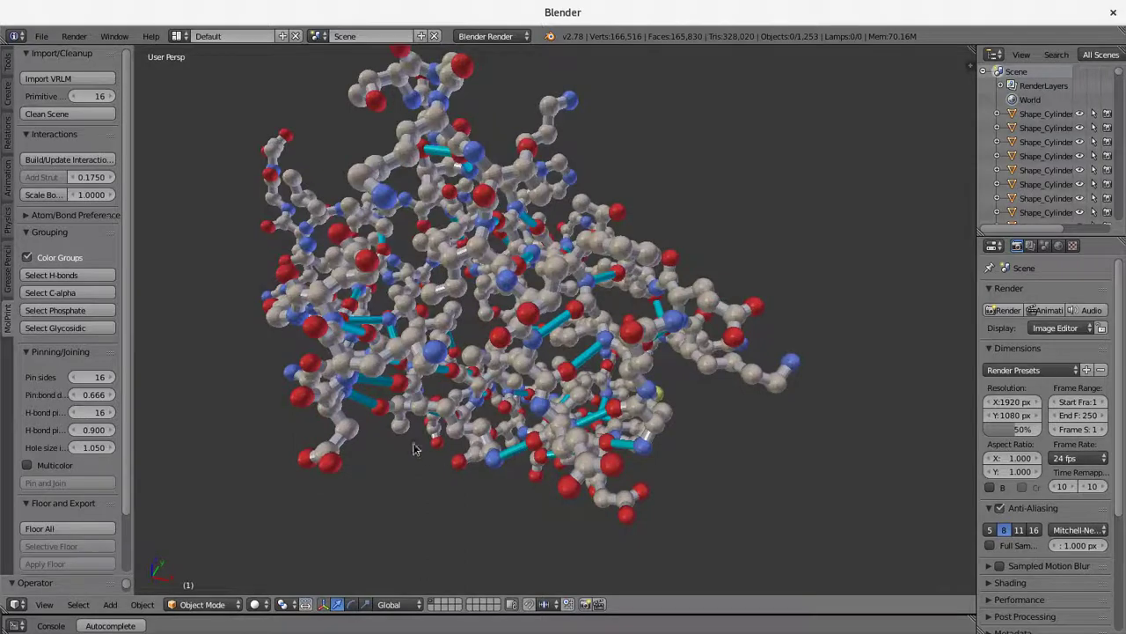
Select one hydrogen-bond cylinder near the molecule's lower edge and inspect the model around it
right_click(359, 401)
scroll(422, 485, "up", 2)
scroll(376, 527, "up", 2)
middle_click_drag(377, 527, 491, 431, "shift")
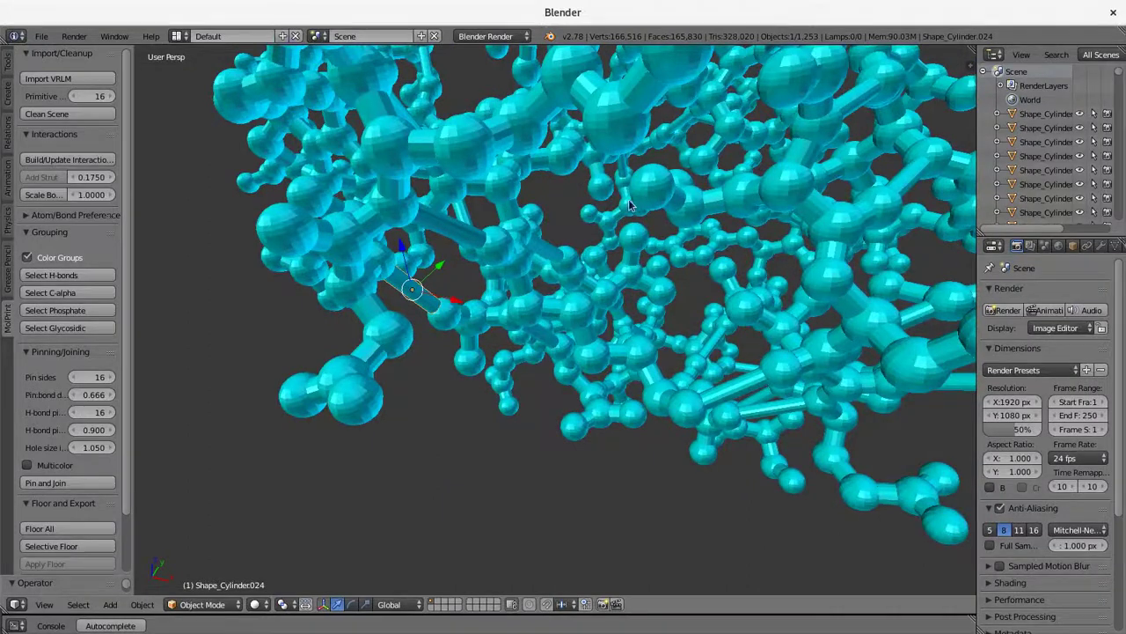
scroll(629, 208, "down", 2)
scroll(649, 250, "down", 3)
middle_click_drag(649, 250, 579, 379)
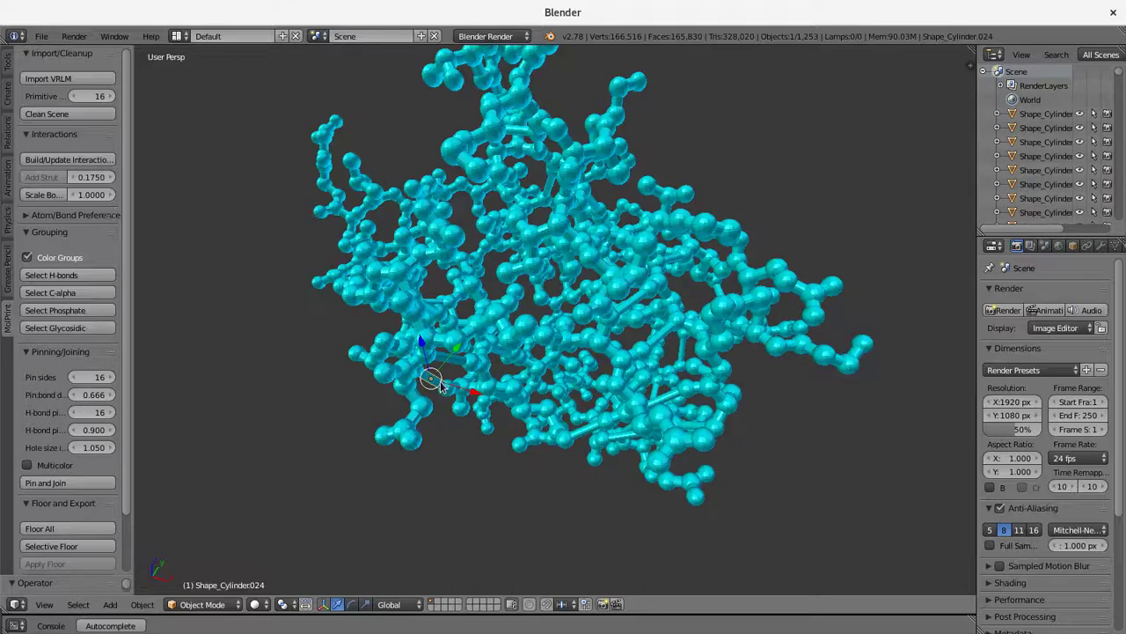
Show the selected cylinder's custom properties, including its hbond flag, ptype and radius
key("n")
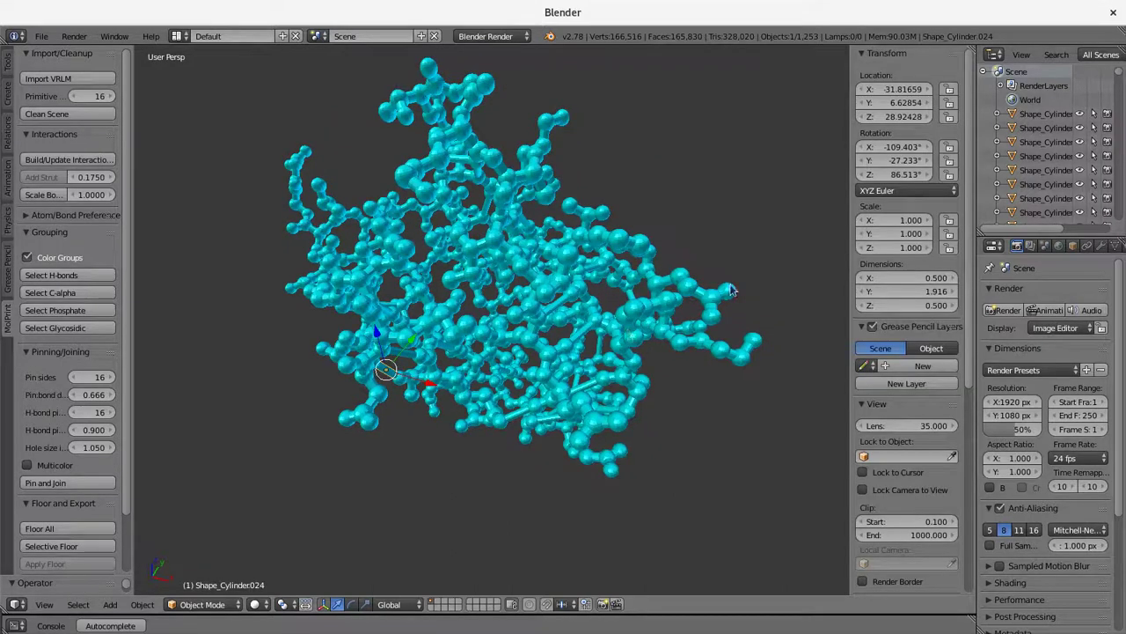
scroll(869, 312, "down", 4)
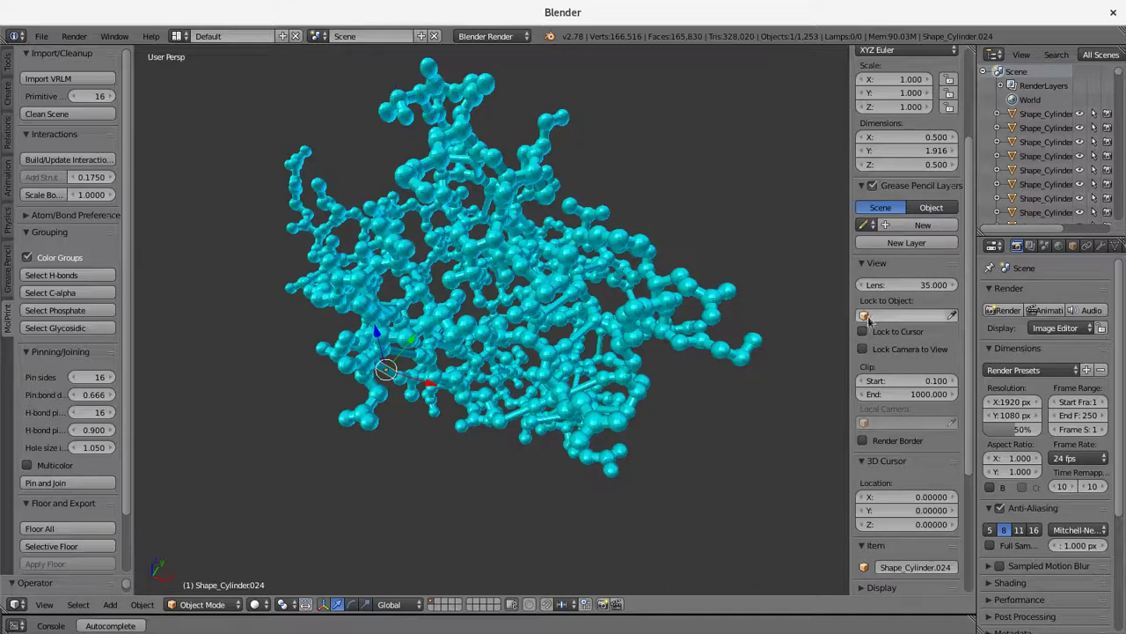
scroll(880, 285, "down", 5)
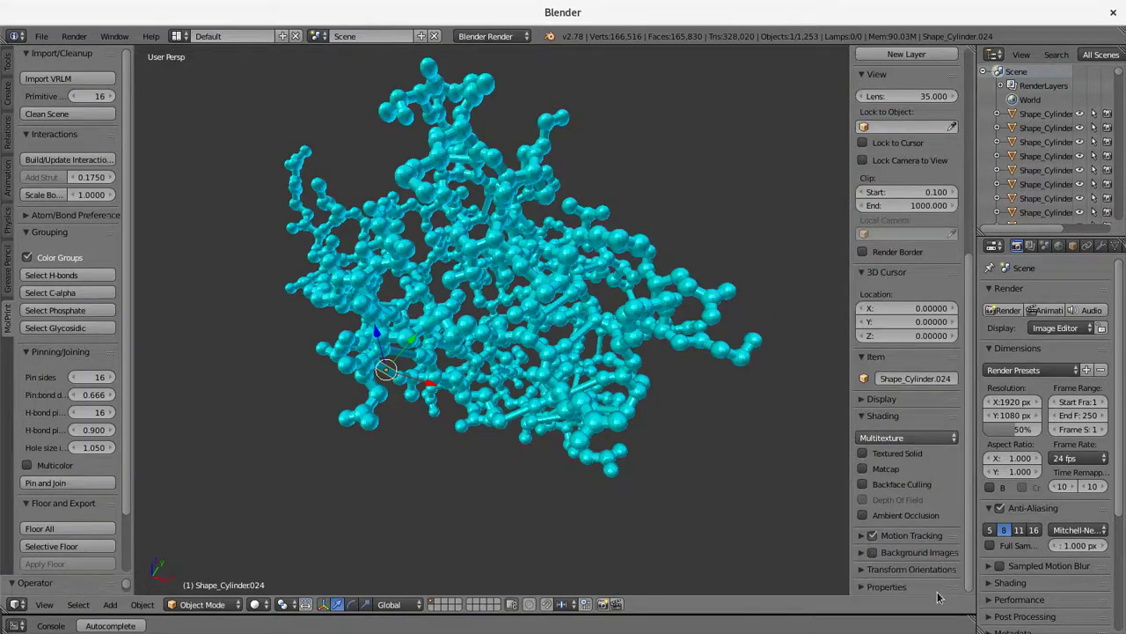
left_click(887, 587)
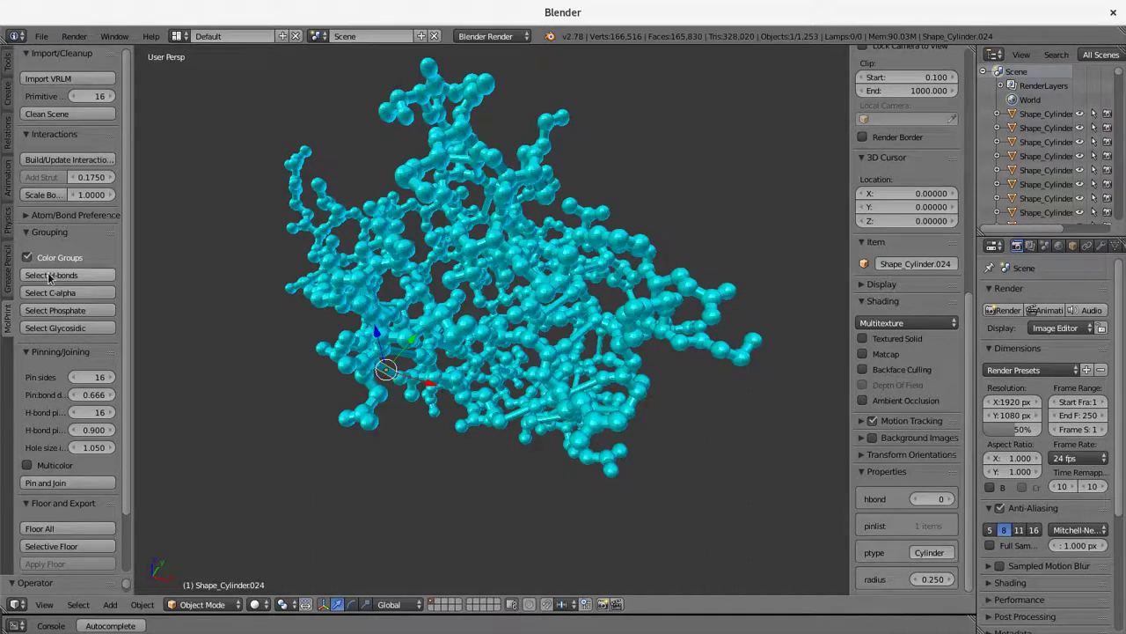
Set the H-bond radius in MolPrint's atom and bond preferences to 0.251
left_click(42, 216)
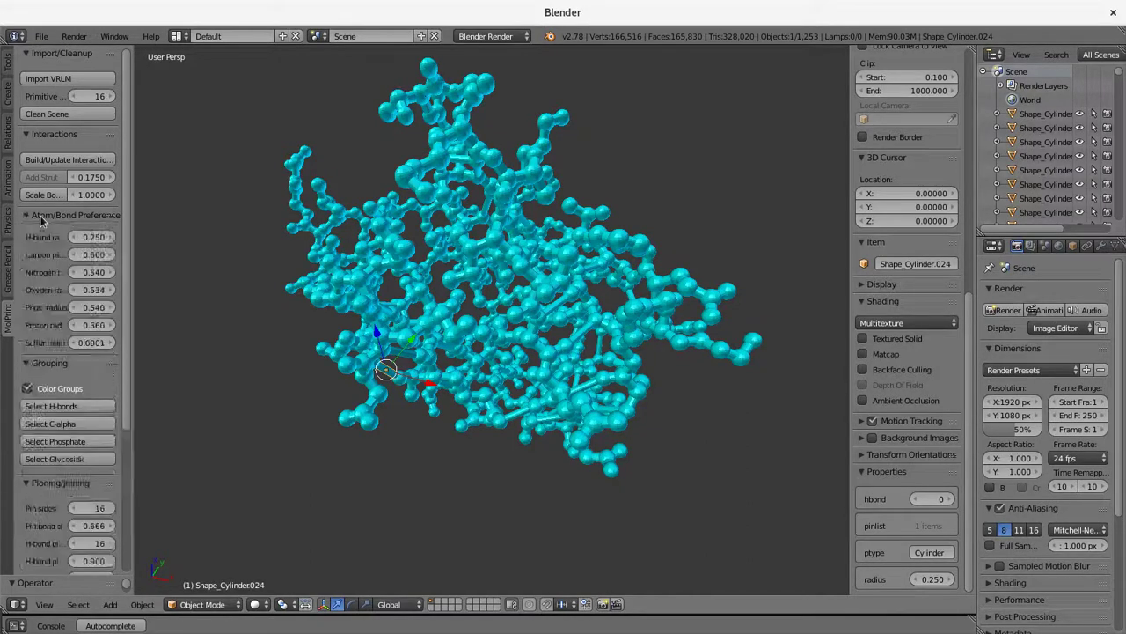
left_click(94, 239)
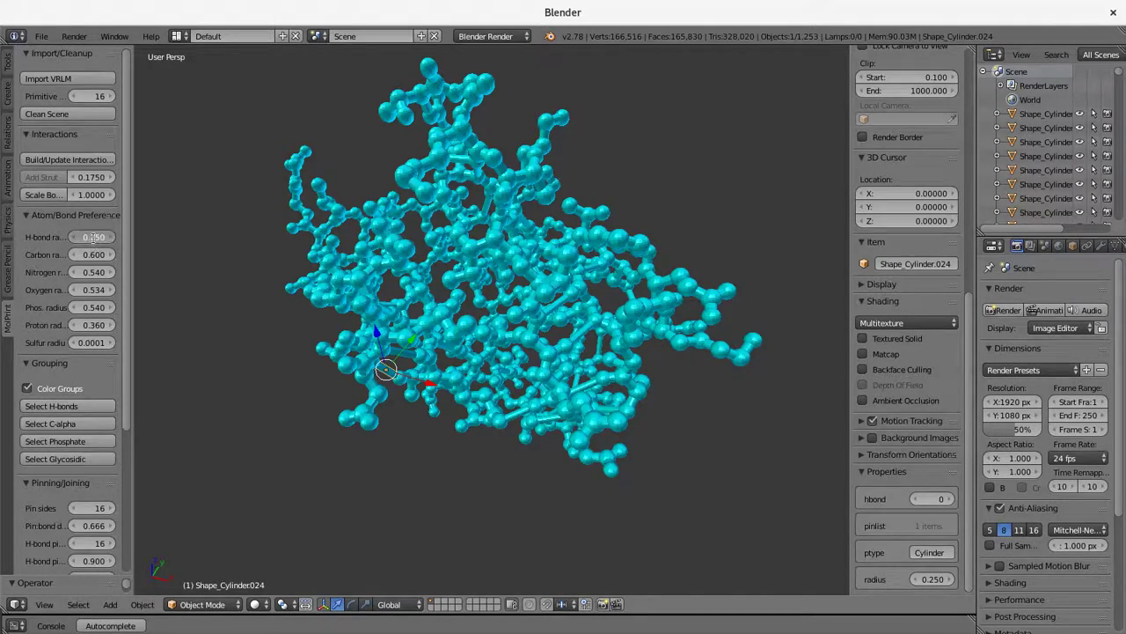
type("0.25")
key("Return")
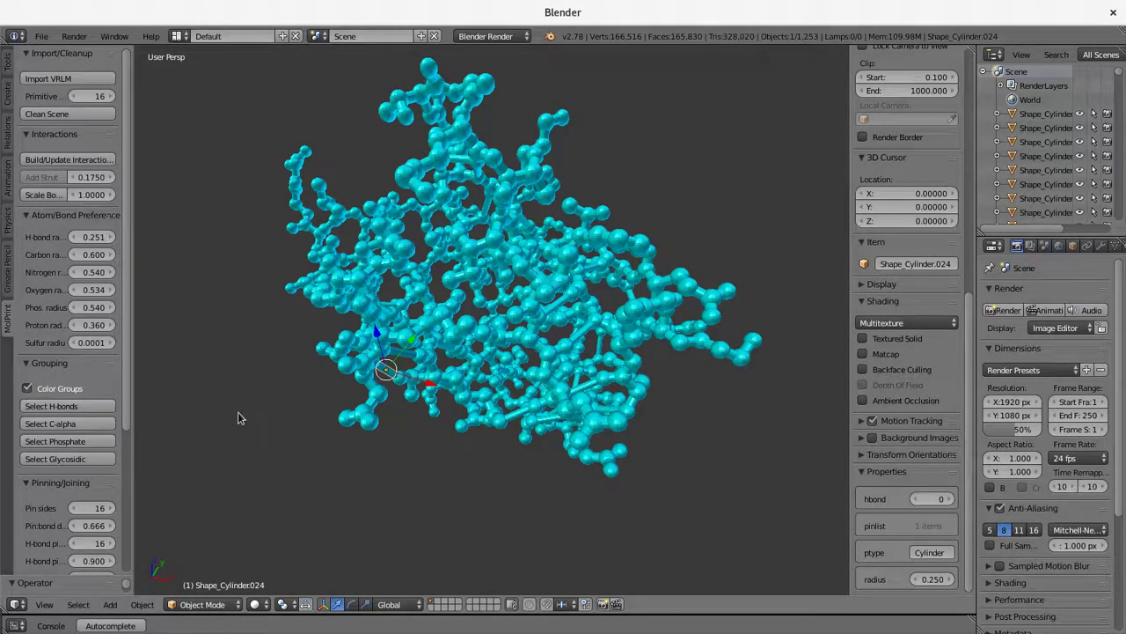
Select all hydrogen bonds with MolPrint's H-bond grouping and examine the colored cylinders throughout the molecule
left_click(100, 407)
key("KP_Decimal")
middle_click_drag(365, 412, 346, 384)
scroll(356, 379, "up", 2)
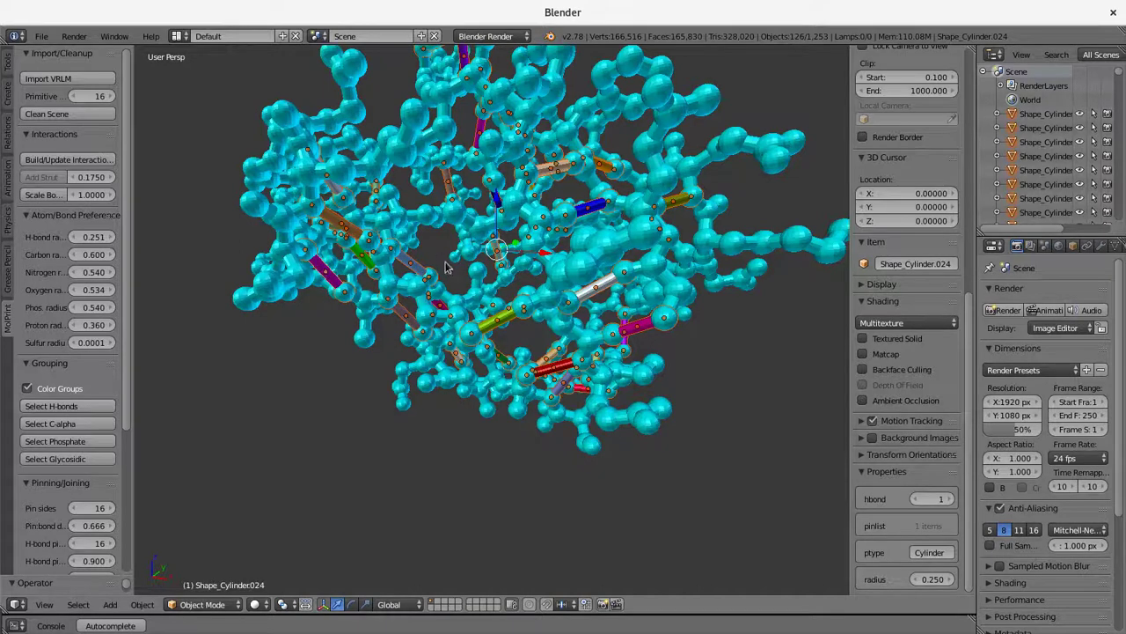
middle_click_drag(442, 280, 458, 327)
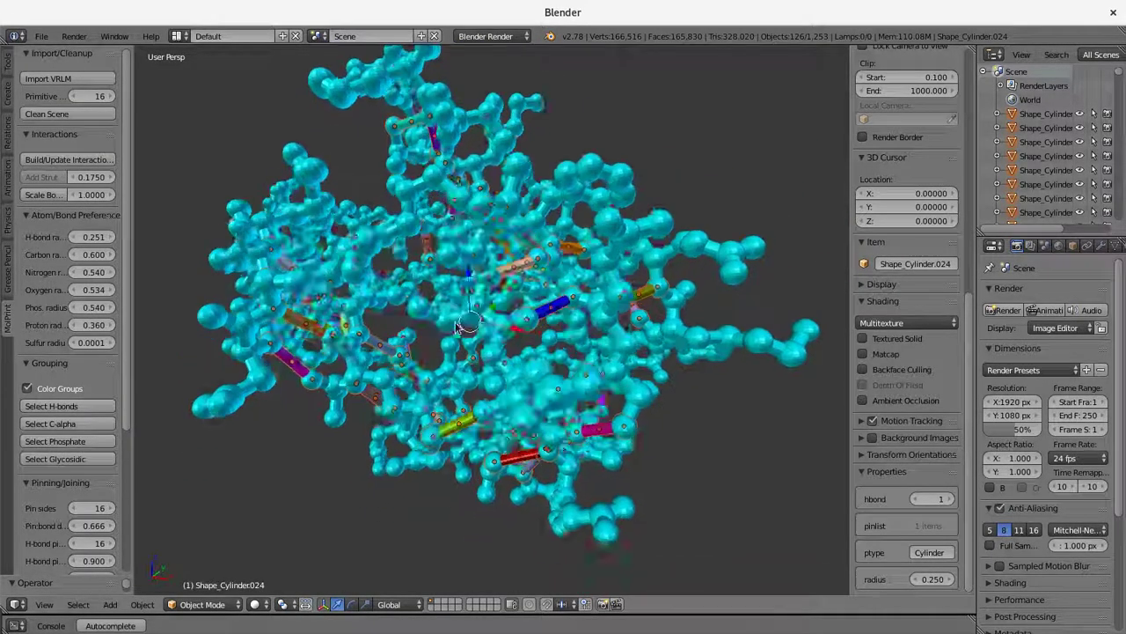
scroll(458, 327, "down", 3)
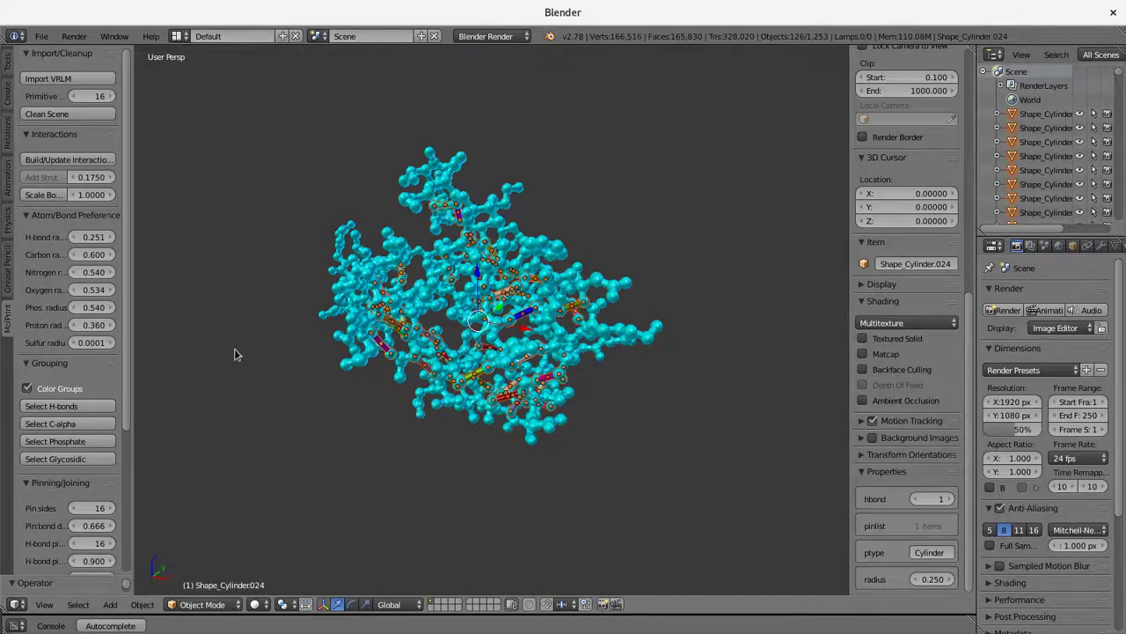
scroll(374, 445, "up", 2)
middle_click_drag(429, 435, 393, 425)
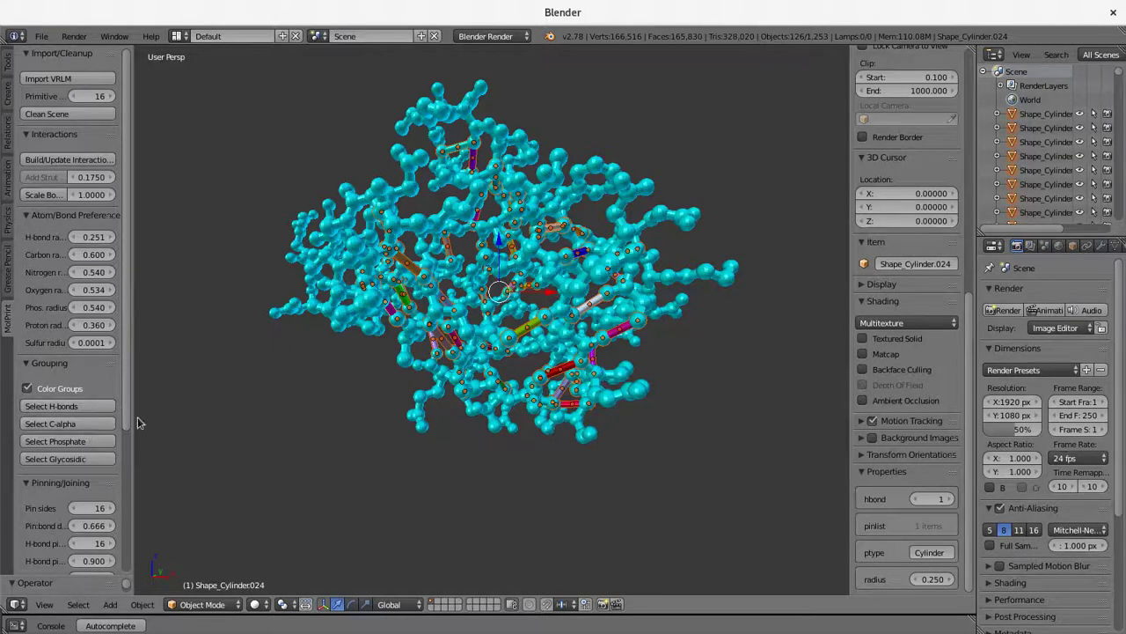
Add the C-alpha grouping to the selection and inspect the color-coded groups up close
left_click(63, 425)
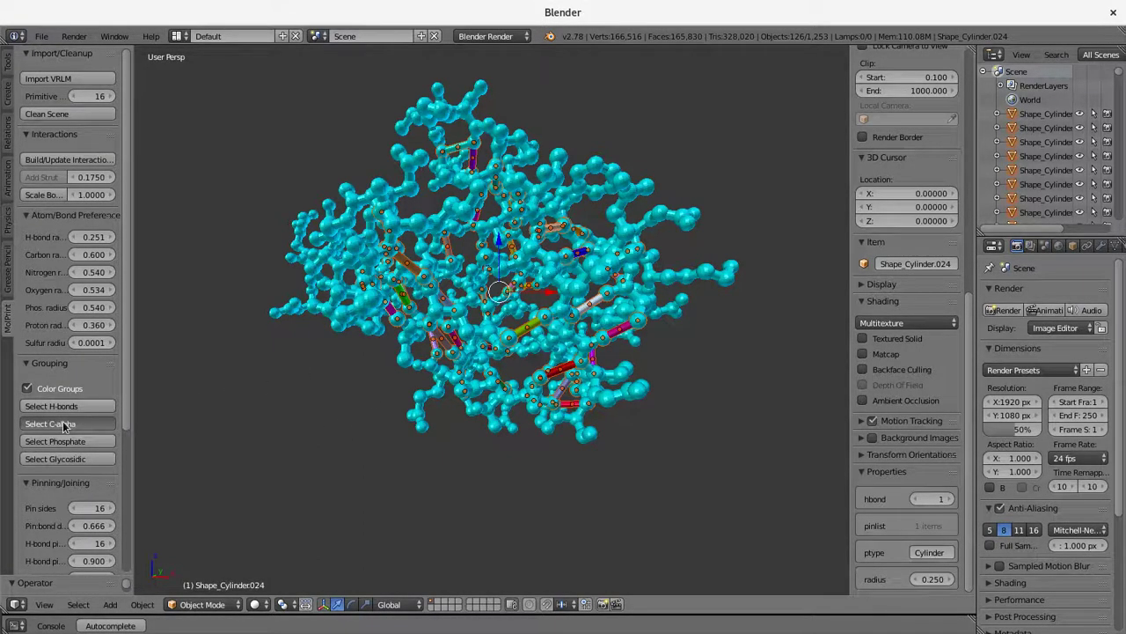
middle_click_drag(366, 414, 458, 330)
scroll(495, 363, "up", 6)
middle_click_drag(466, 492, 473, 445)
middle_click_drag(451, 339, 389, 290)
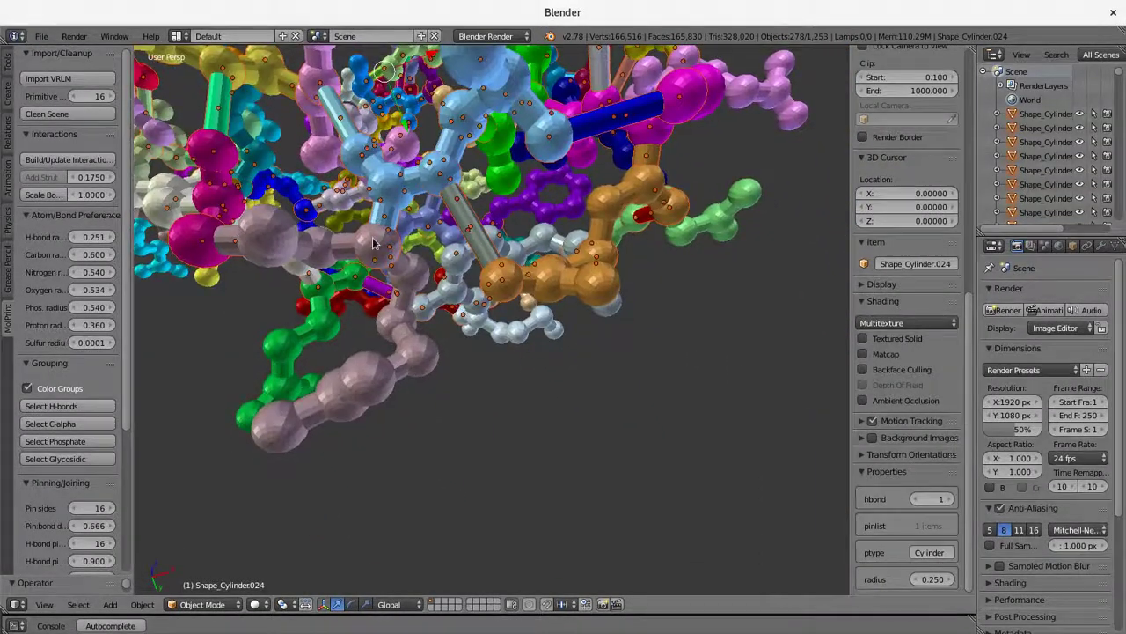
middle_click_drag(498, 342, 465, 207)
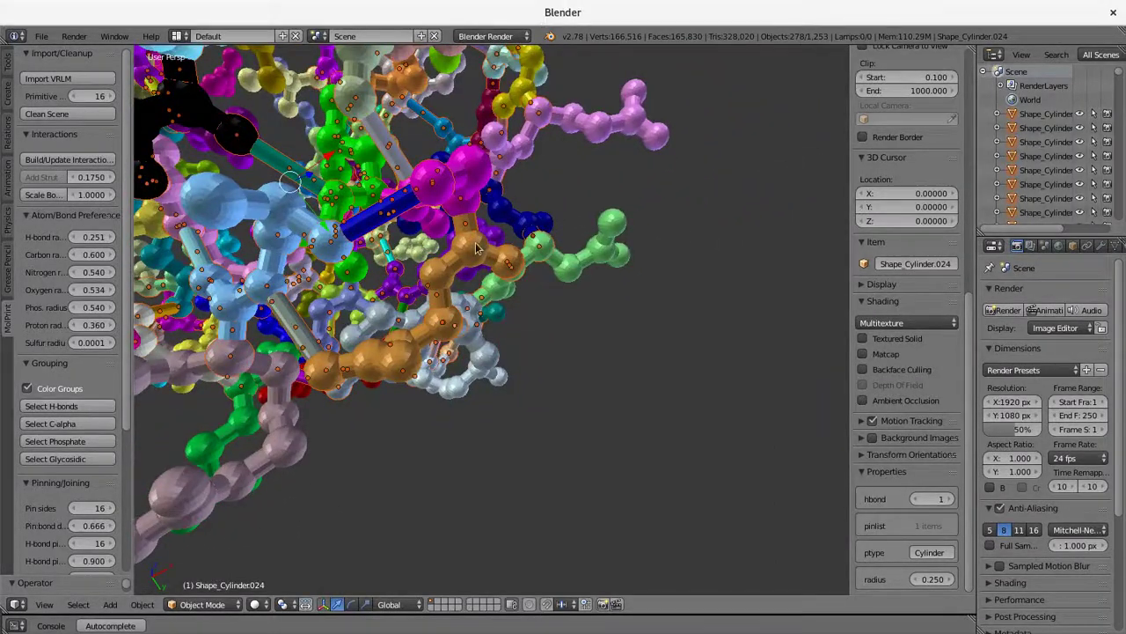
scroll(477, 249, "down", 6)
middle_click_drag(471, 273, 541, 363)
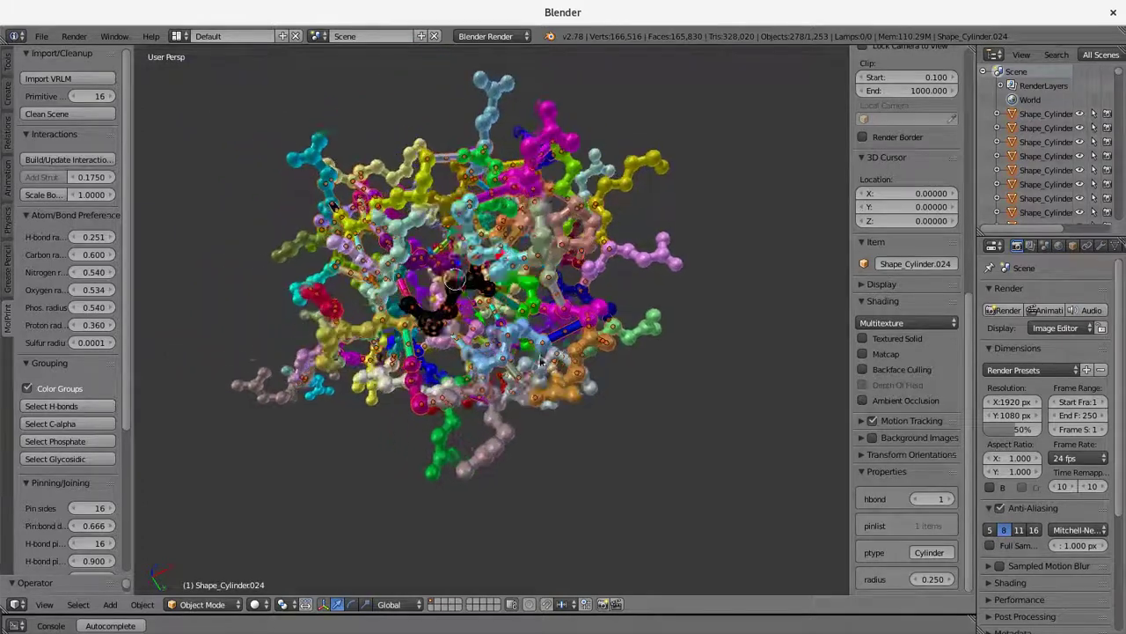
key("g")
key("y")
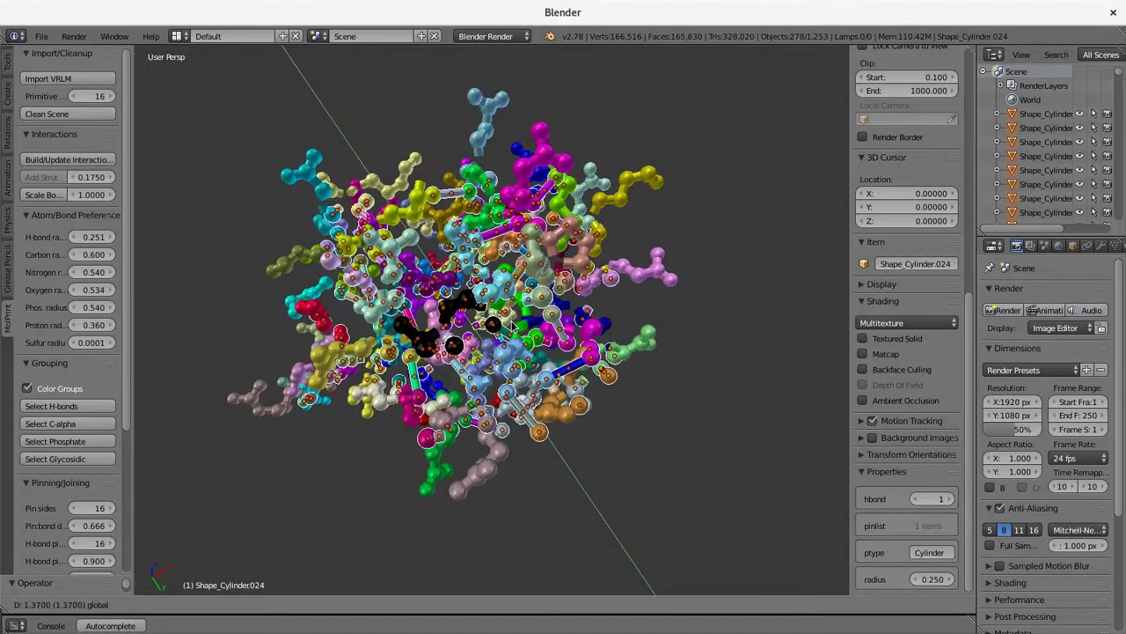
right_click(301, 499)
Pin and join the groups using 3 pin sides and a pin:bond ratio of 0.9
mouse_move(301, 498)
middle_mouse_down()
mouse_move(329, 477)
mouse_move(355, 488)
mouse_move(284, 495)
middle_mouse_up()
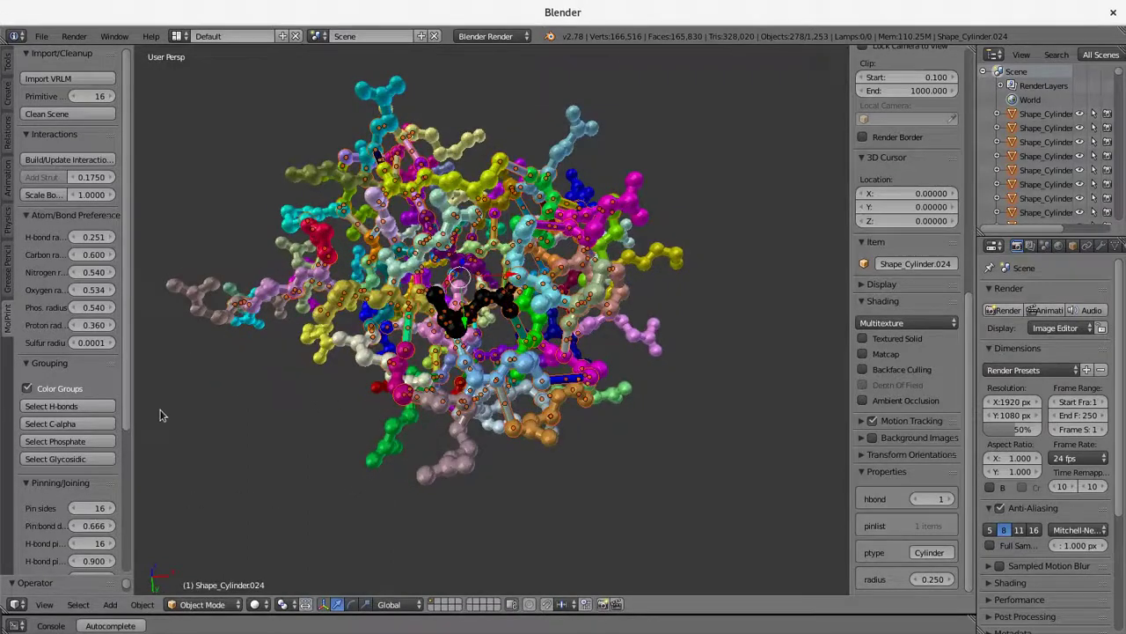
scroll(121, 396, "down", 3)
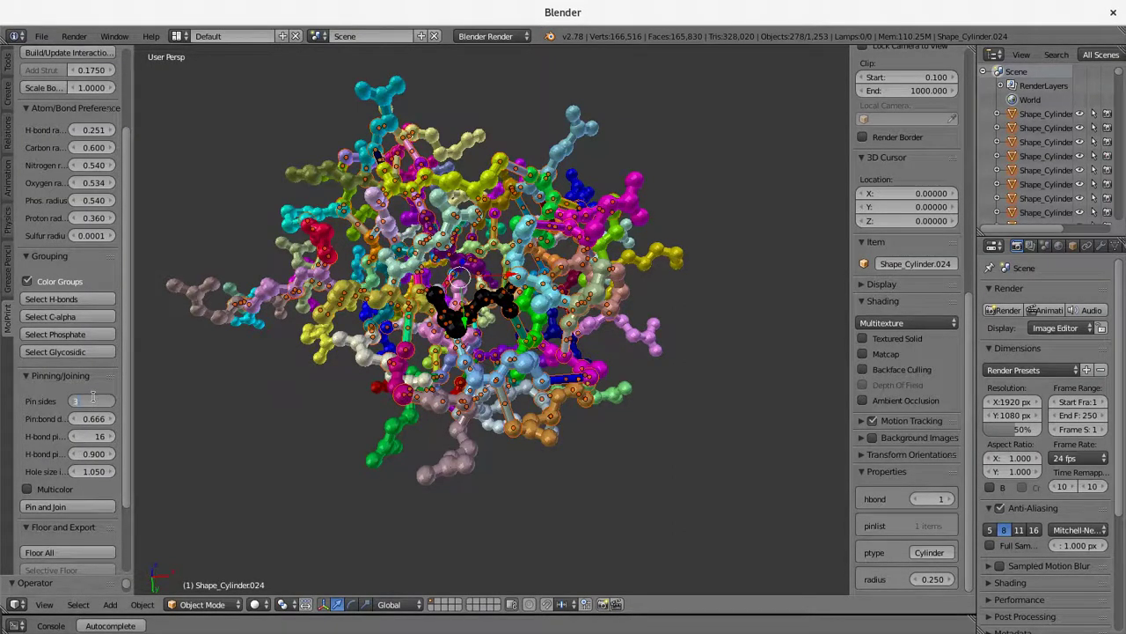
key("Return")
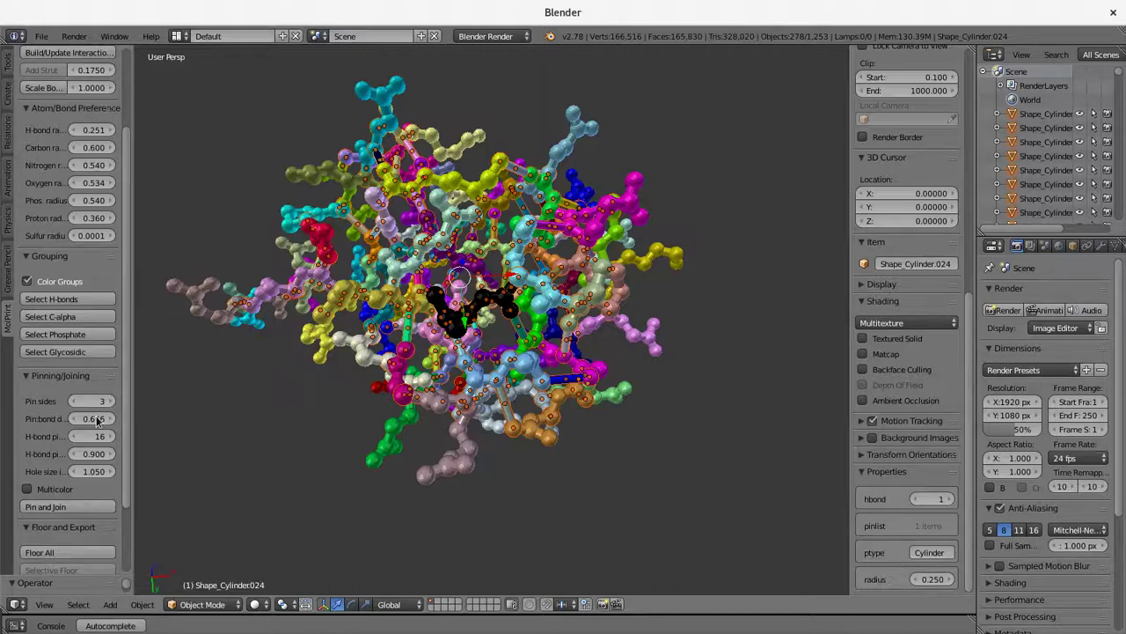
left_click(96, 419)
type("0.9")
key("Return")
left_click(73, 509)
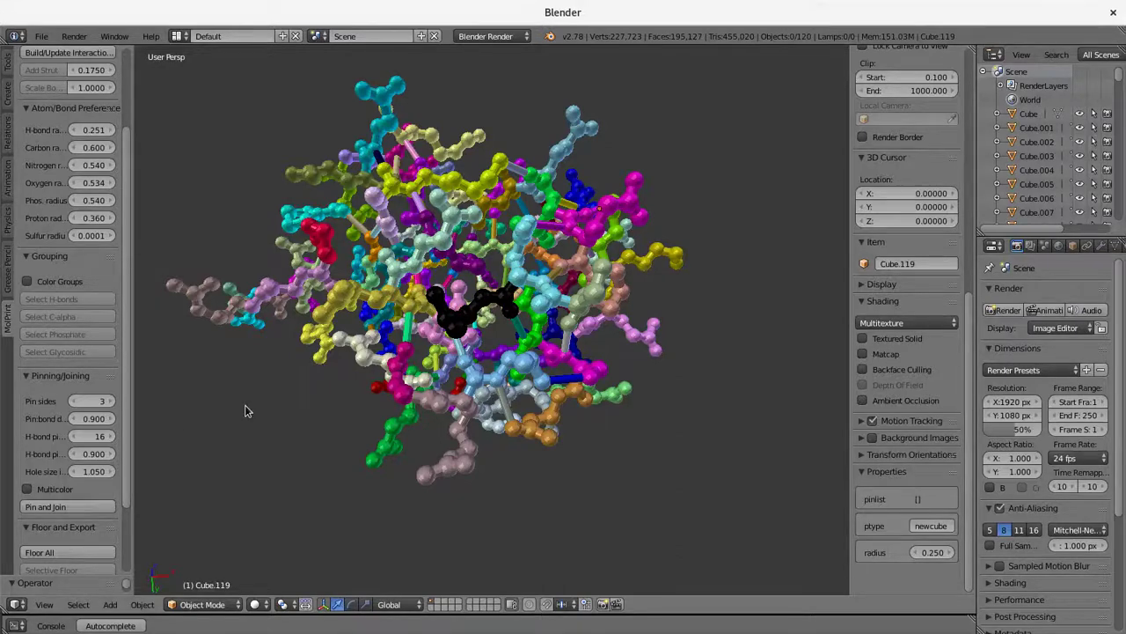
middle_click_drag(304, 402, 154, 526)
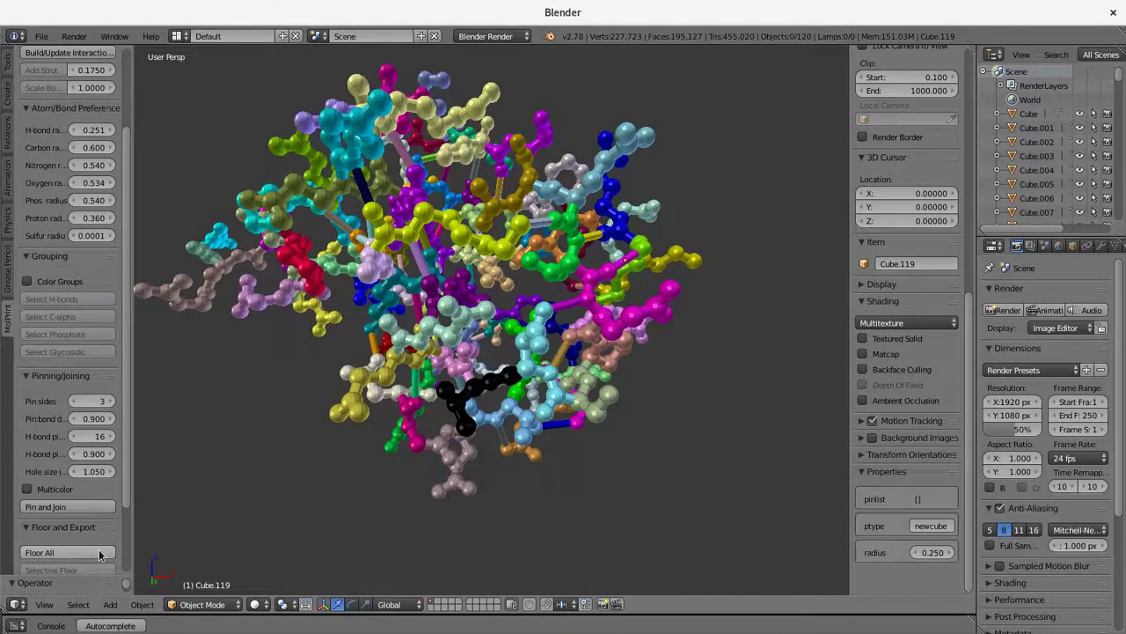
Floor all the pinned and joined pieces of the molecule with MolPrint and view their new flat orientations
left_click(99, 554)
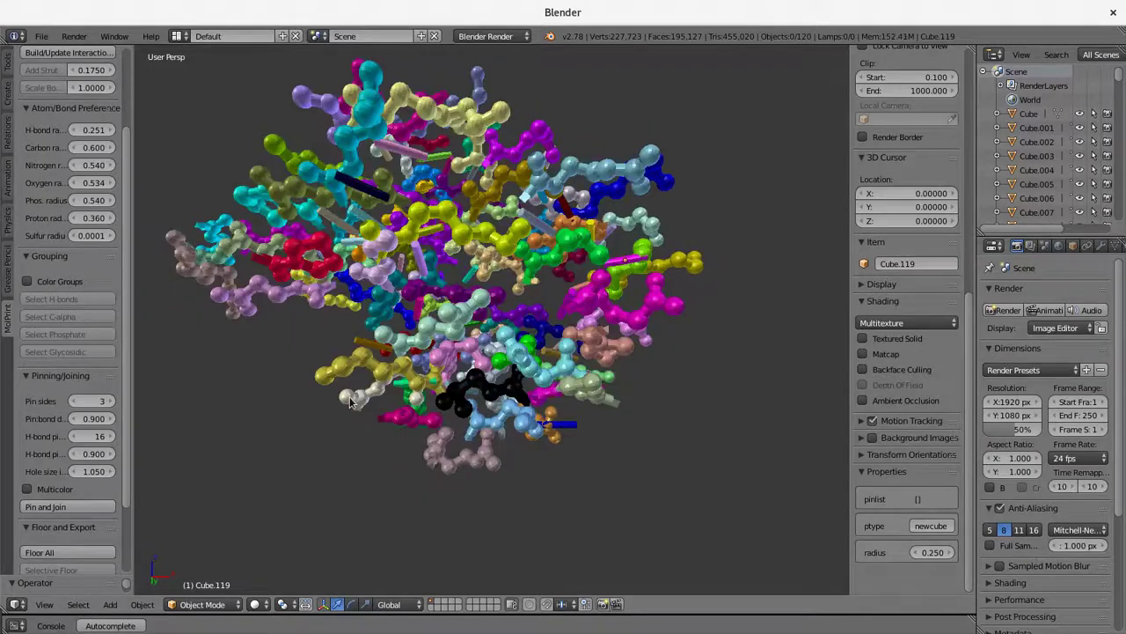
middle_click_drag(279, 374, 309, 423)
scroll(326, 428, "down", 5)
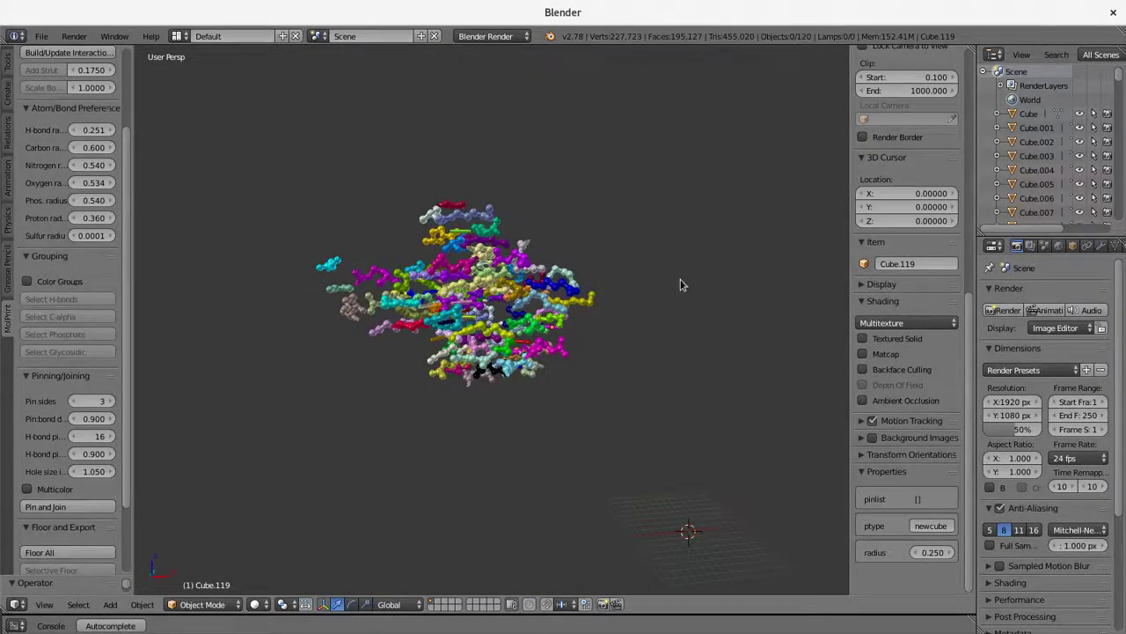
Select the first piece, Cube, in the scene's object list and open its name for editing
left_click(1030, 116)
right_click(1031, 116)
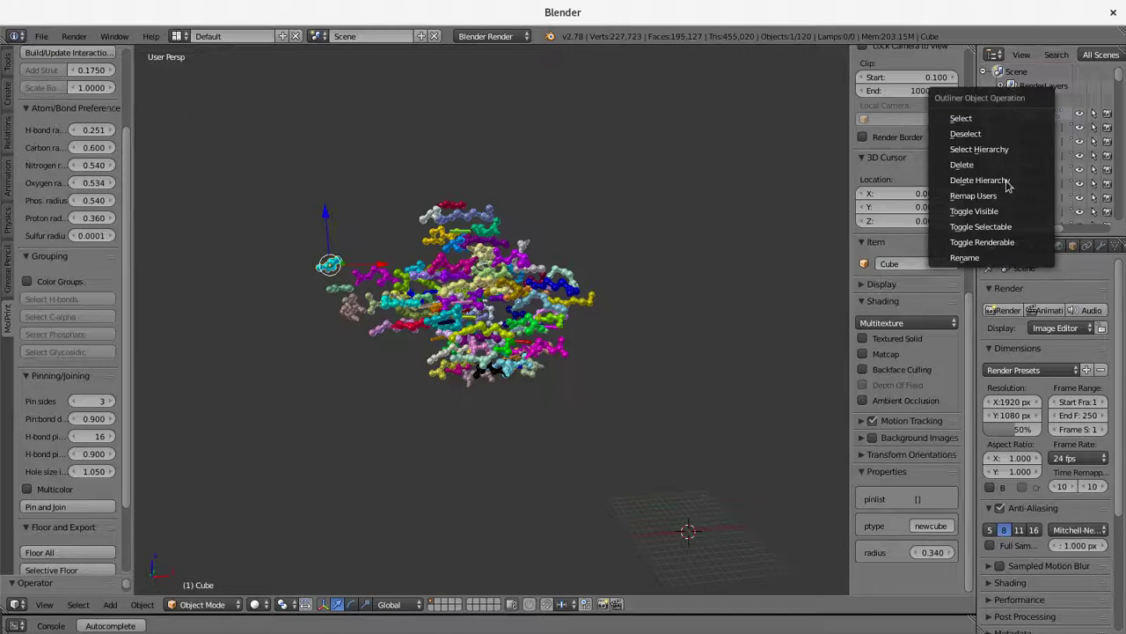
left_click(995, 258)
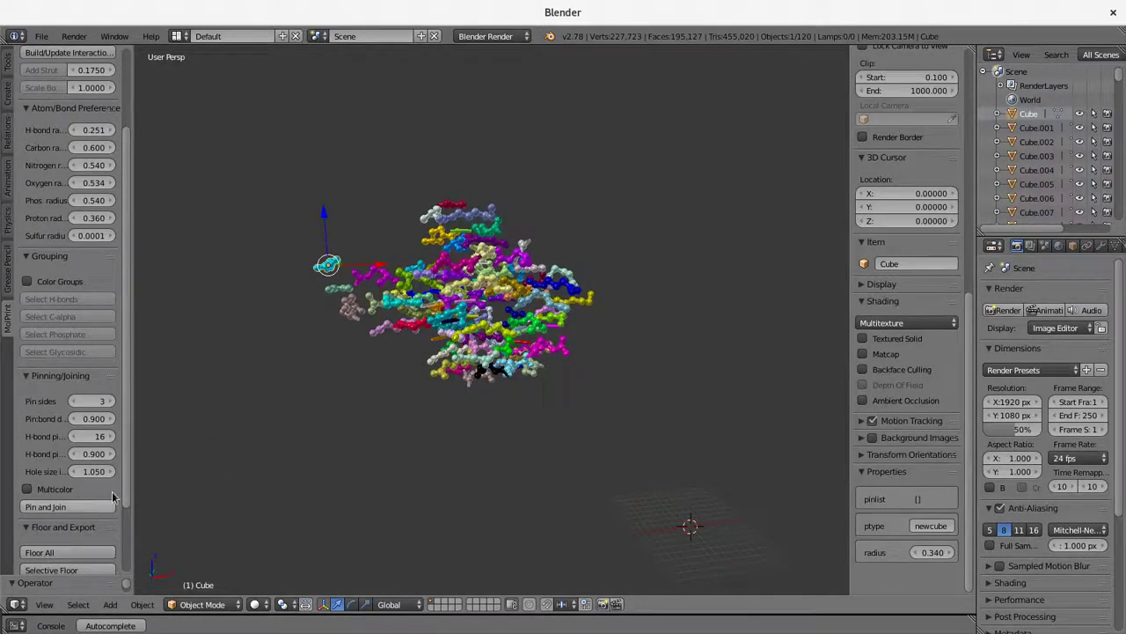
Export all the floored pieces with MolPrint
scroll(123, 493, "down", 4)
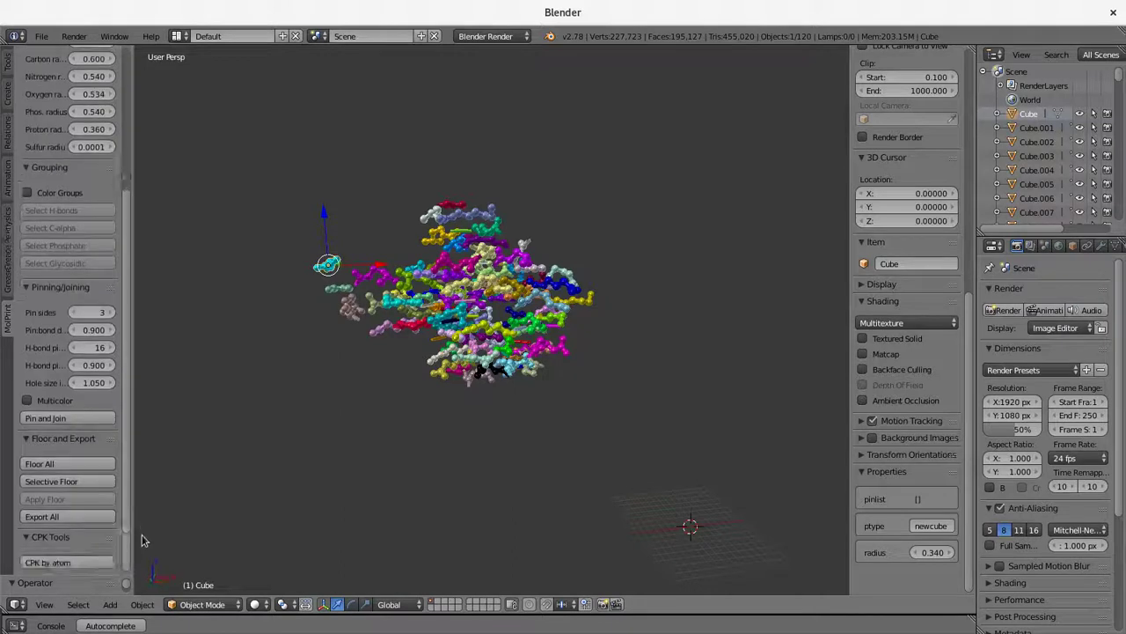
left_click(78, 516)
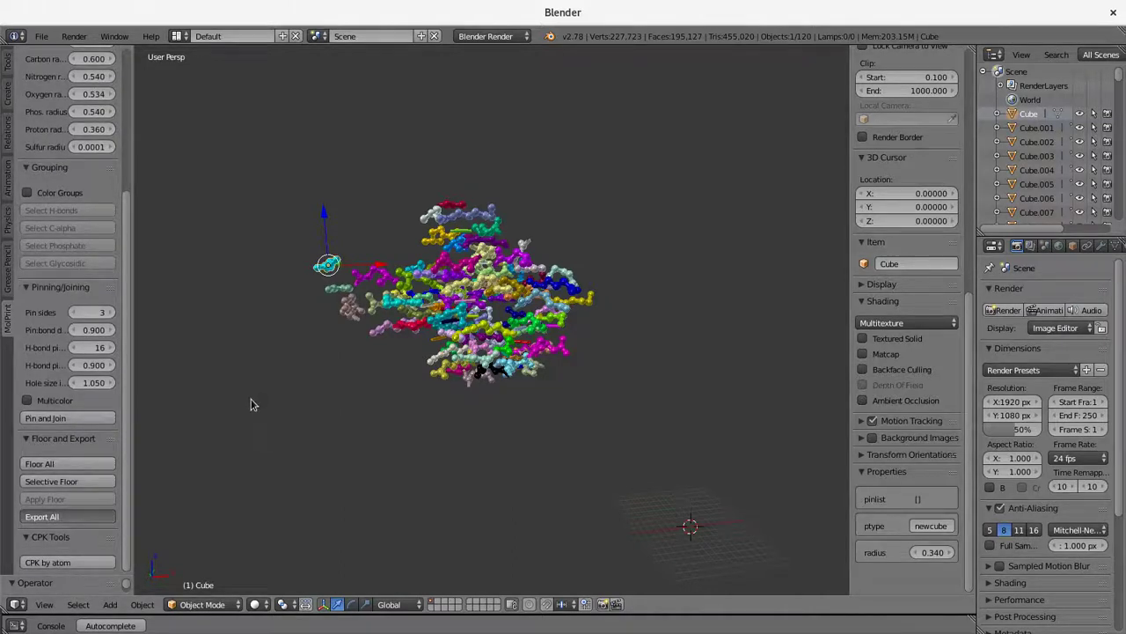